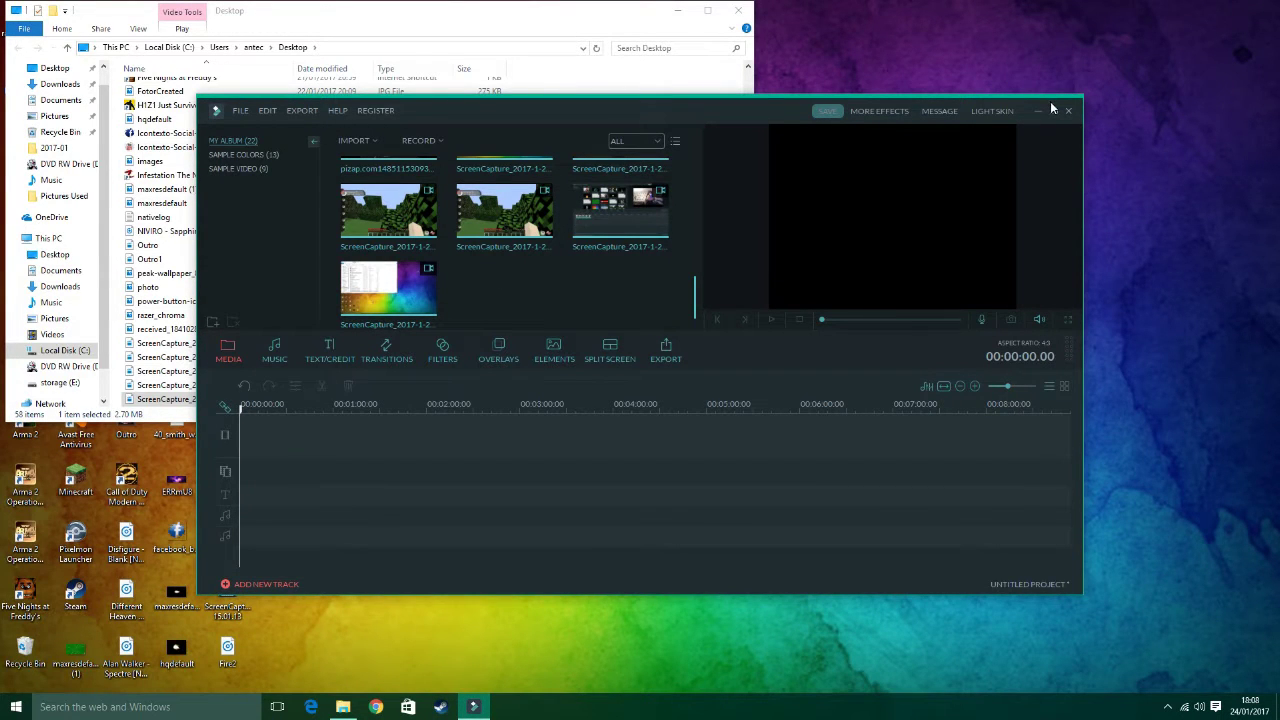
# Step: Maximize the Filmora window and scroll the media library back to the top
pyautogui.click(1052, 110)
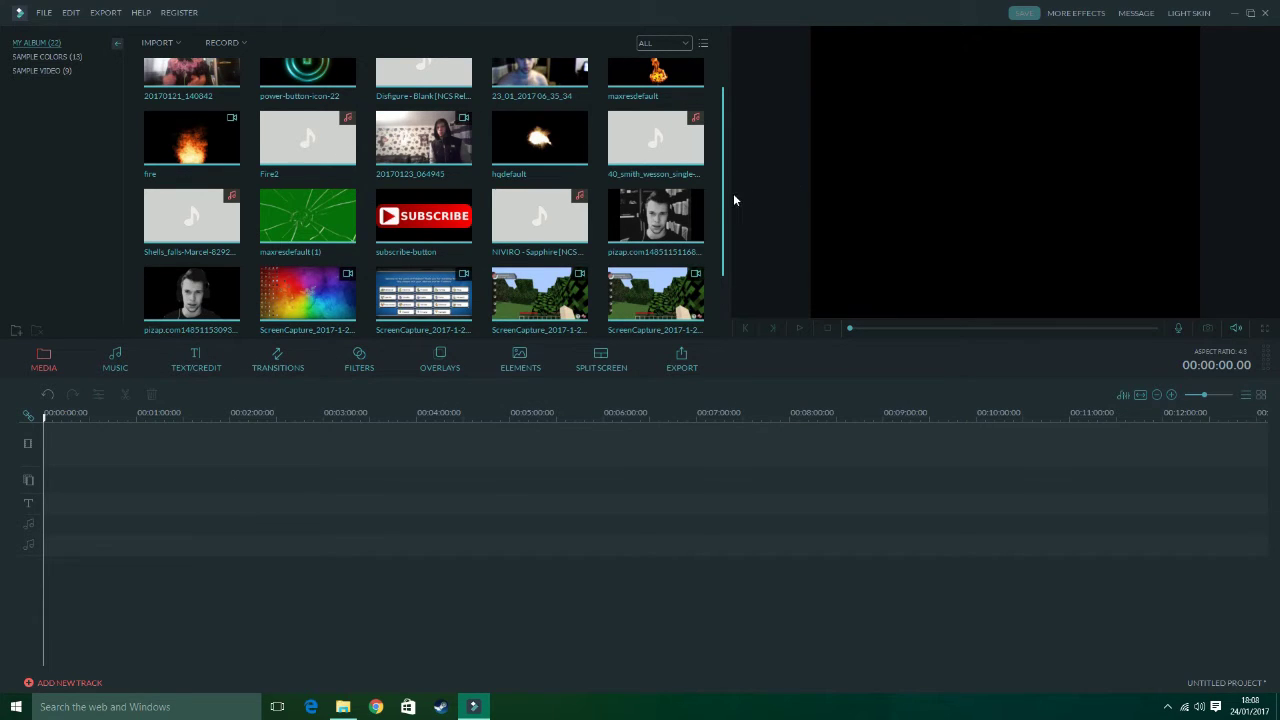
pyautogui.scroll(2, 724, 198)
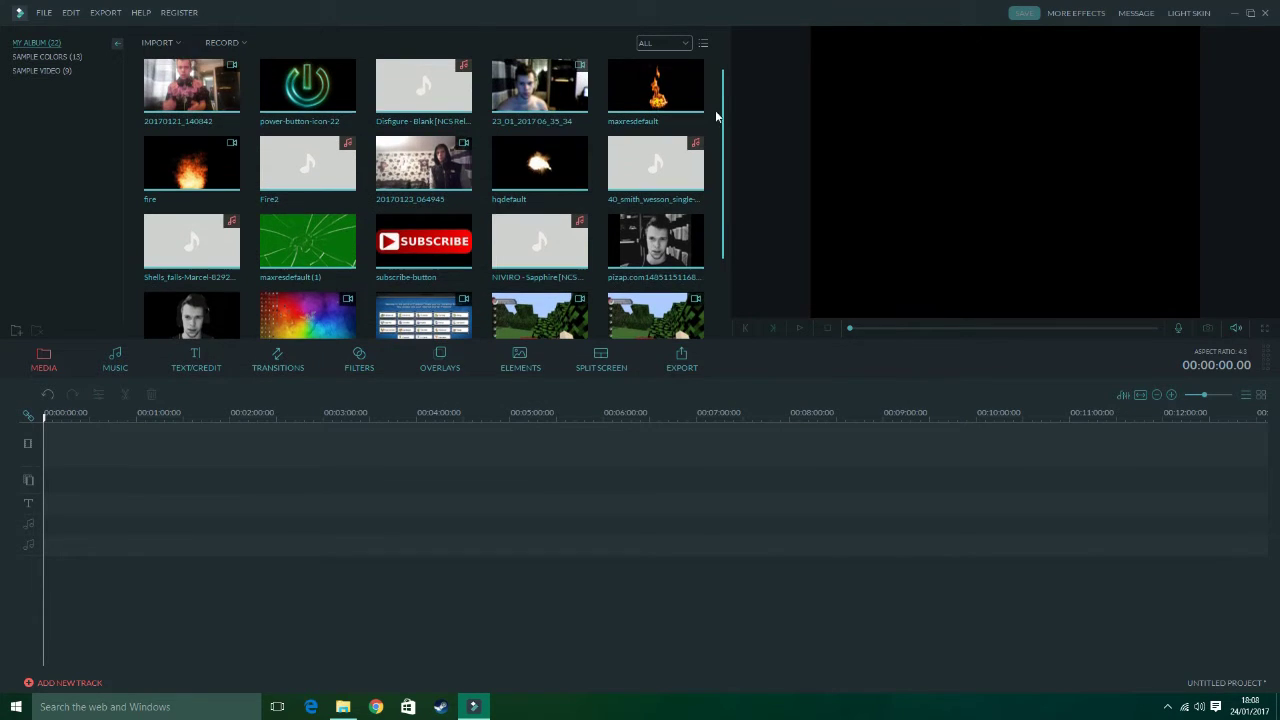
# Step: Place webcam clip 20170123_064945 at the track start, widen the timeline, and scrub toward the firing moment
pyautogui.click(420, 182)
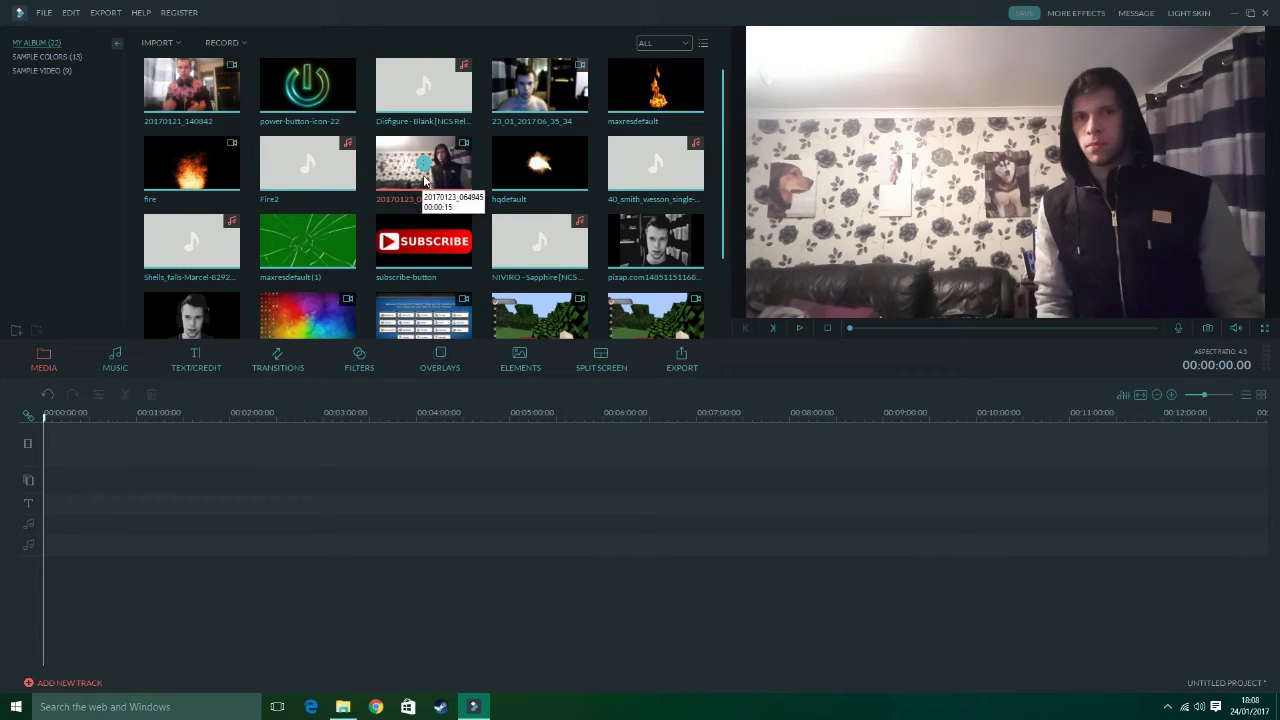
pyautogui.moveTo(424, 180)
pyautogui.mouseDown()
pyautogui.moveTo(90, 457)
pyautogui.moveTo(58, 433)
pyautogui.moveTo(64, 470)
pyautogui.mouseUp()
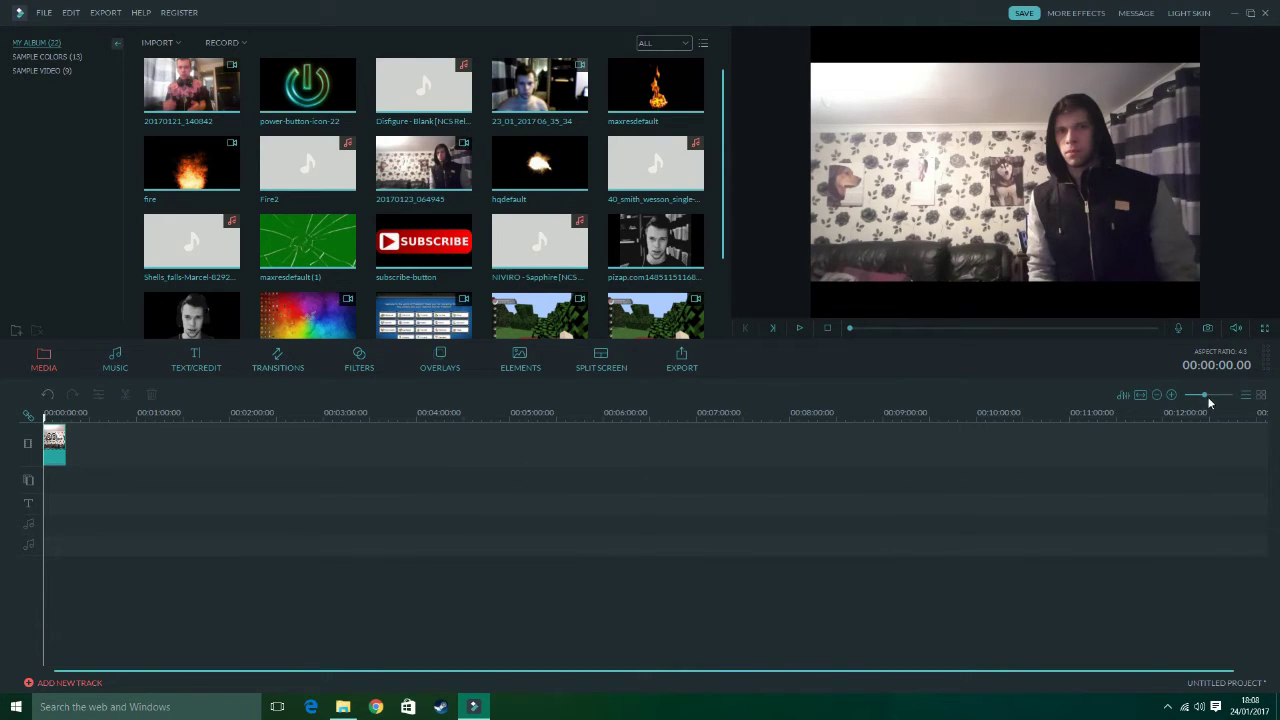
pyautogui.moveTo(1204, 395); pyautogui.dragTo(1221, 400)
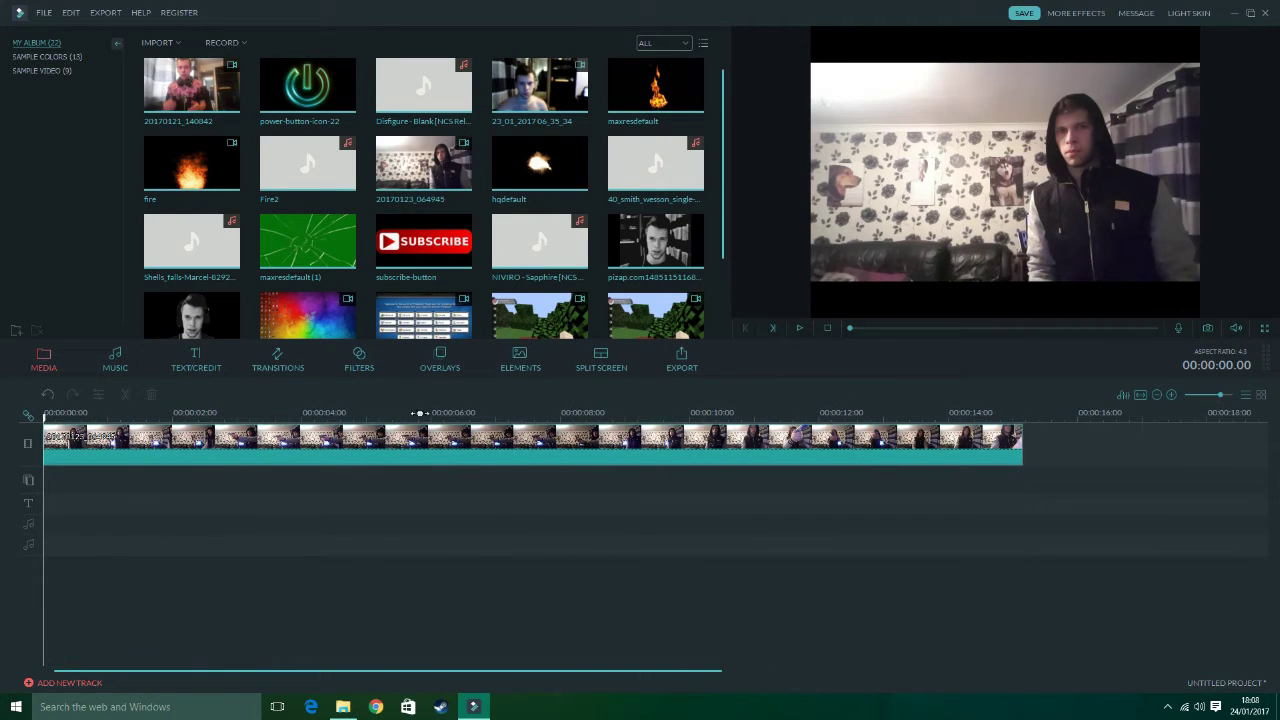
pyautogui.moveTo(647, 415)
pyautogui.mouseDown()
pyautogui.moveTo(953, 418)
pyautogui.moveTo(760, 420)
pyautogui.moveTo(790, 416)
pyautogui.mouseUp()
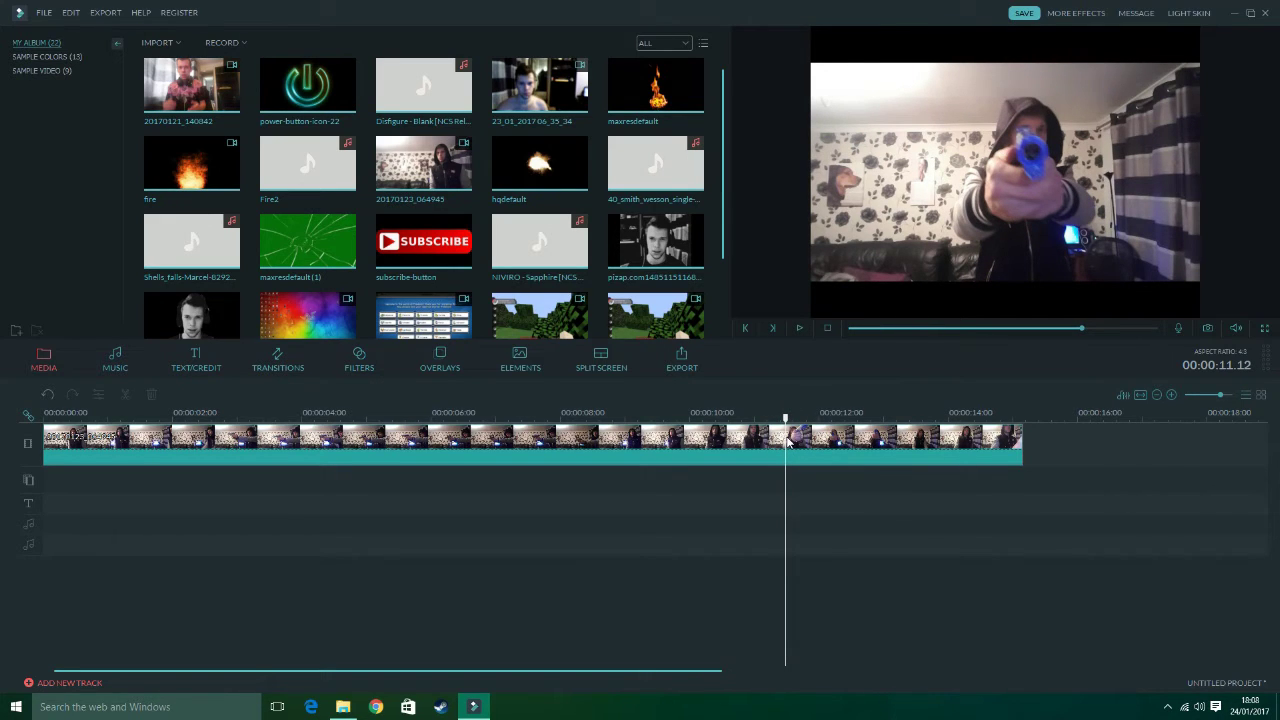
# Step: Split the webcam clip at the playhead and delete the part before it
pyautogui.click(788, 443)
pyautogui.rightClick(788, 443)
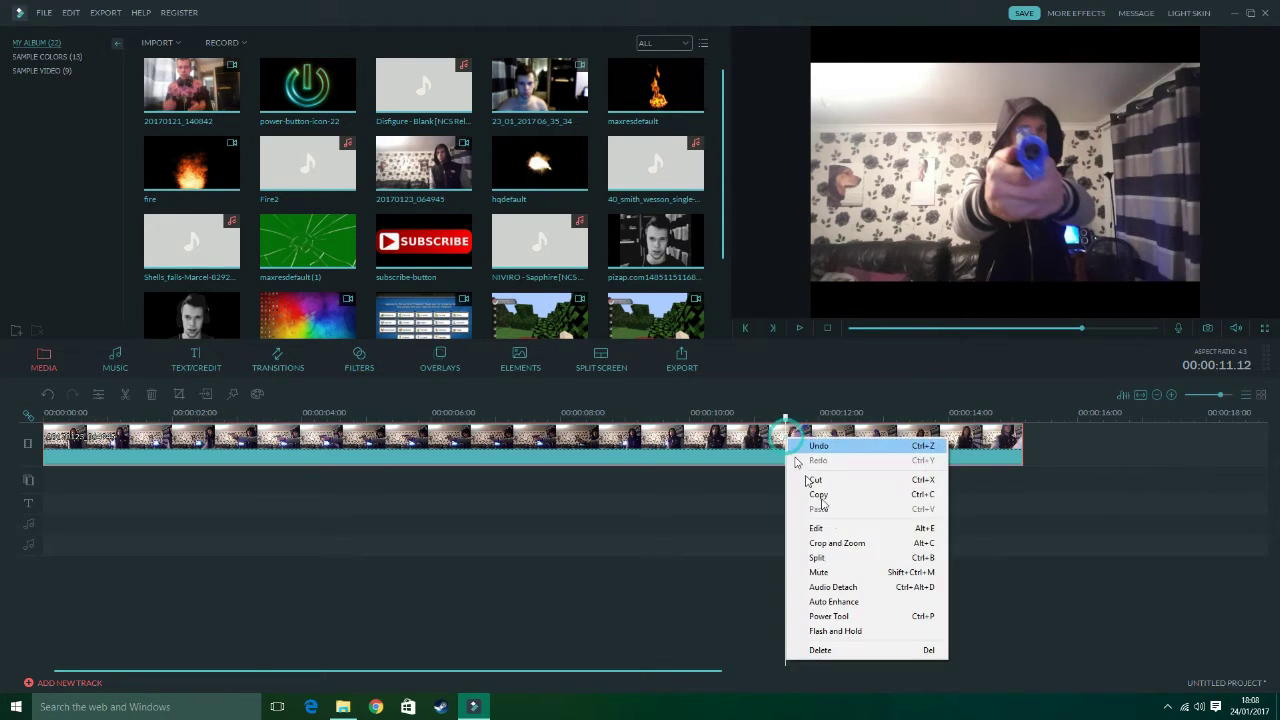
pyautogui.click(832, 557)
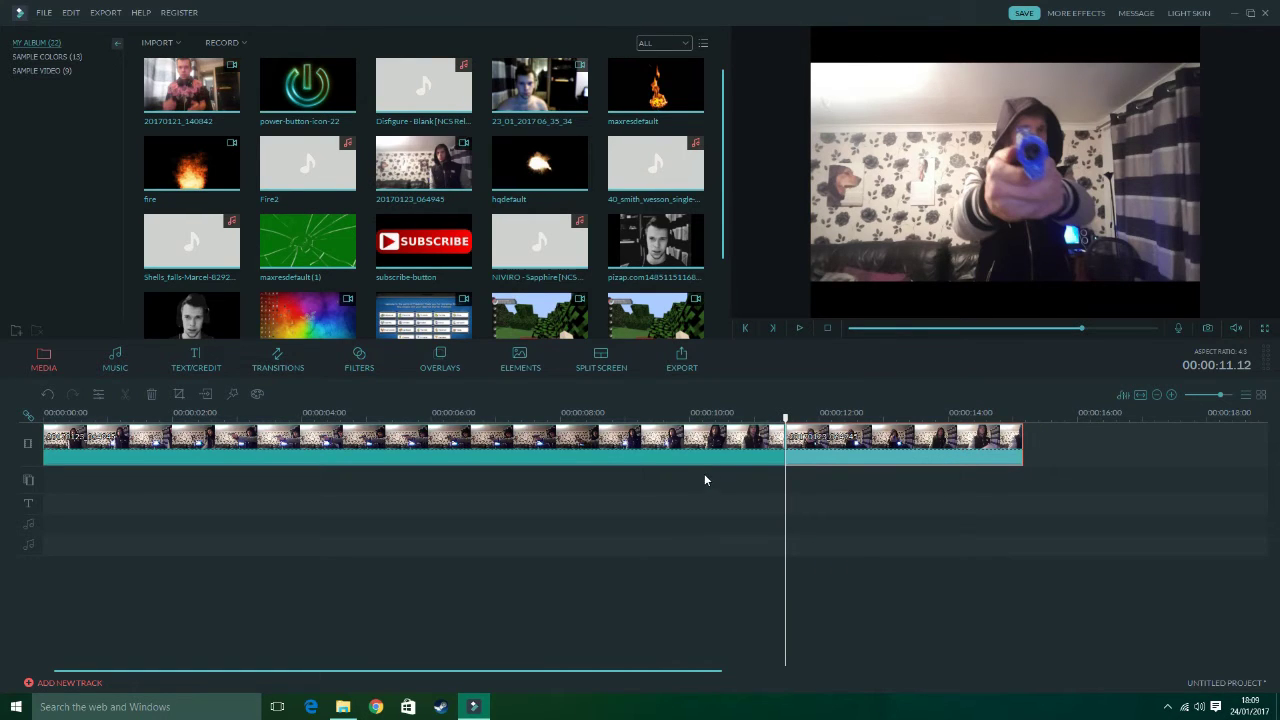
pyautogui.click(702, 445)
pyautogui.press('Delete')
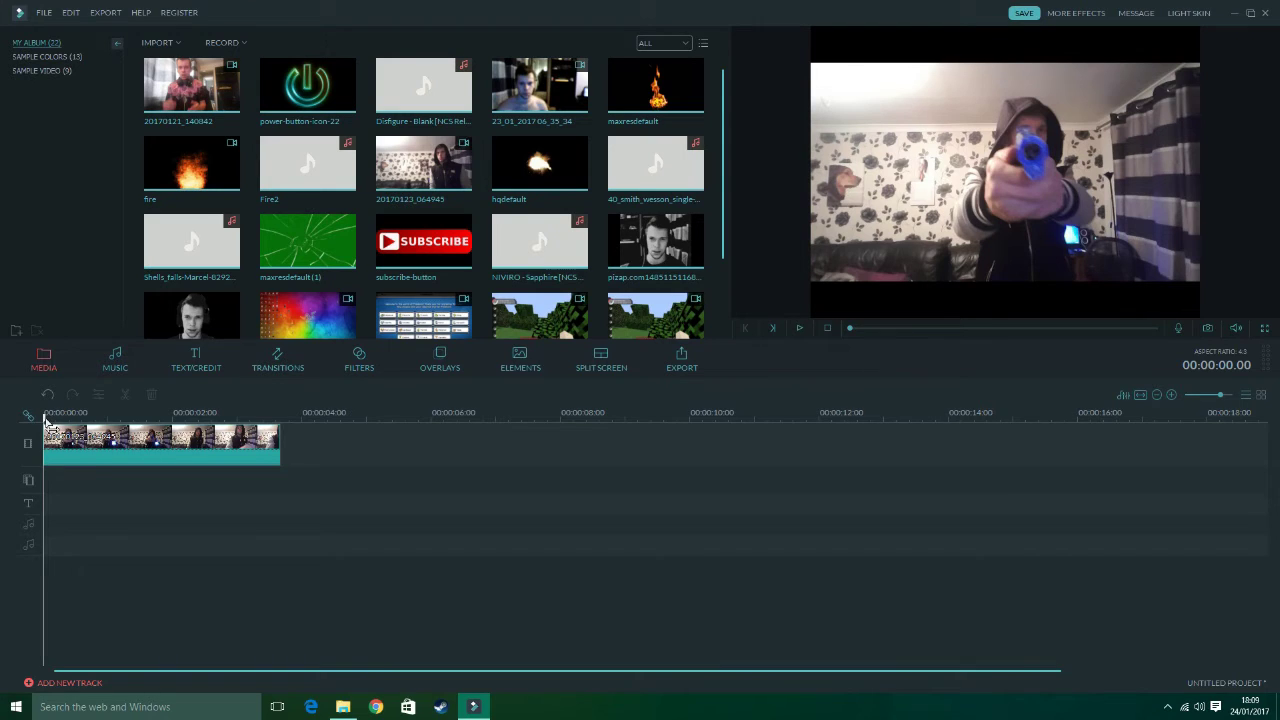
# Step: Split again about two seconds in, delete the tail, and preview the trimmed clip
pyautogui.moveTo(45, 420)
pyautogui.mouseDown()
pyautogui.moveTo(143, 418)
pyautogui.moveTo(200, 440)
pyautogui.mouseUp()
pyautogui.rightClick(199, 439)
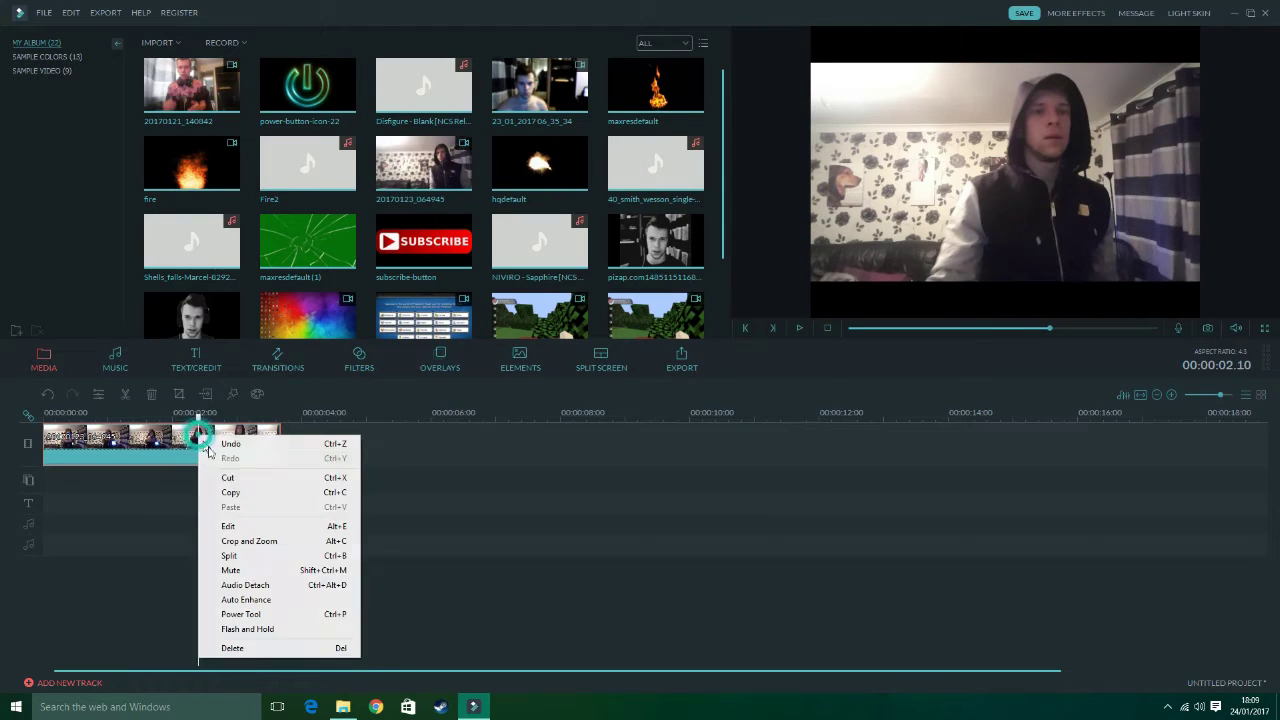
pyautogui.click(238, 557)
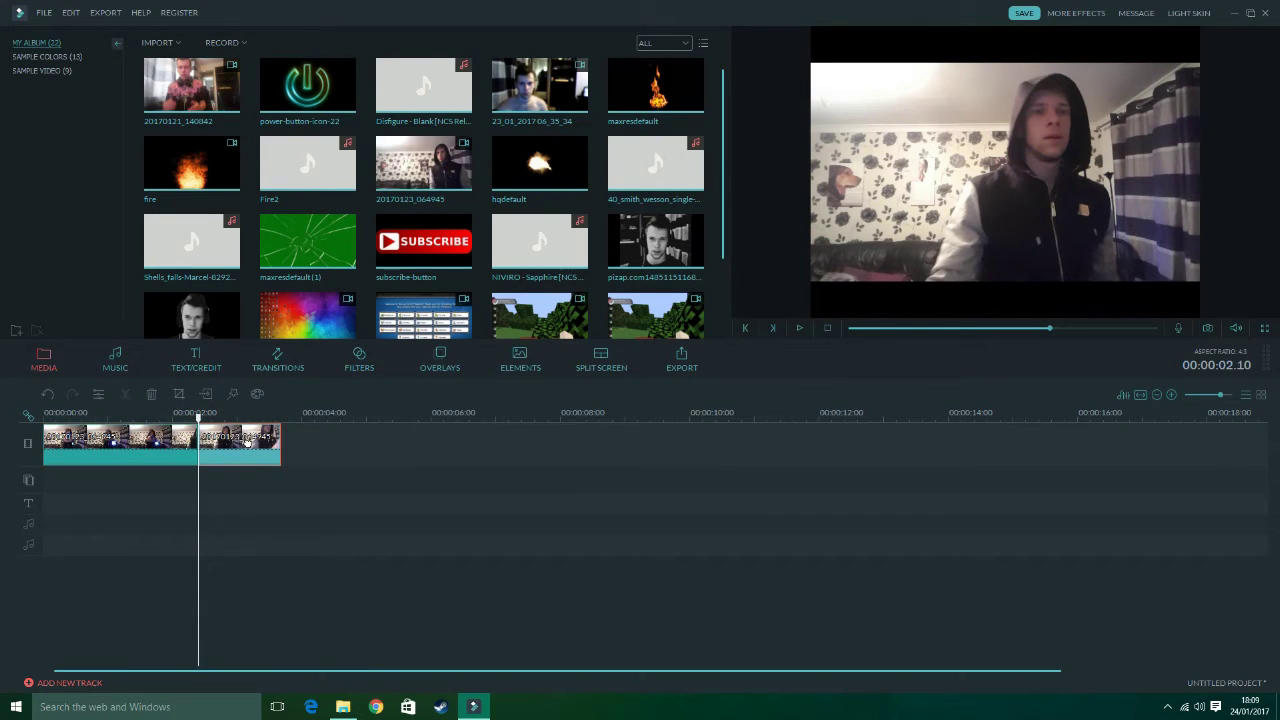
pyautogui.press('Delete')
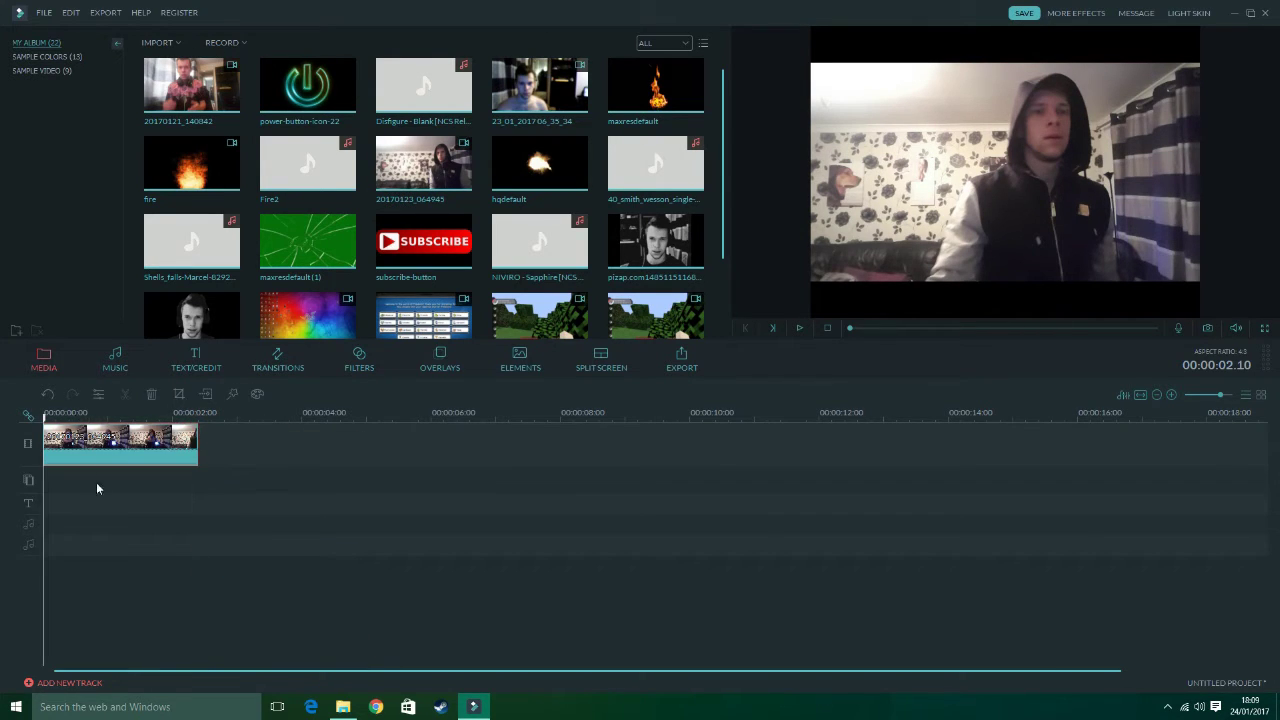
pyautogui.press('space')
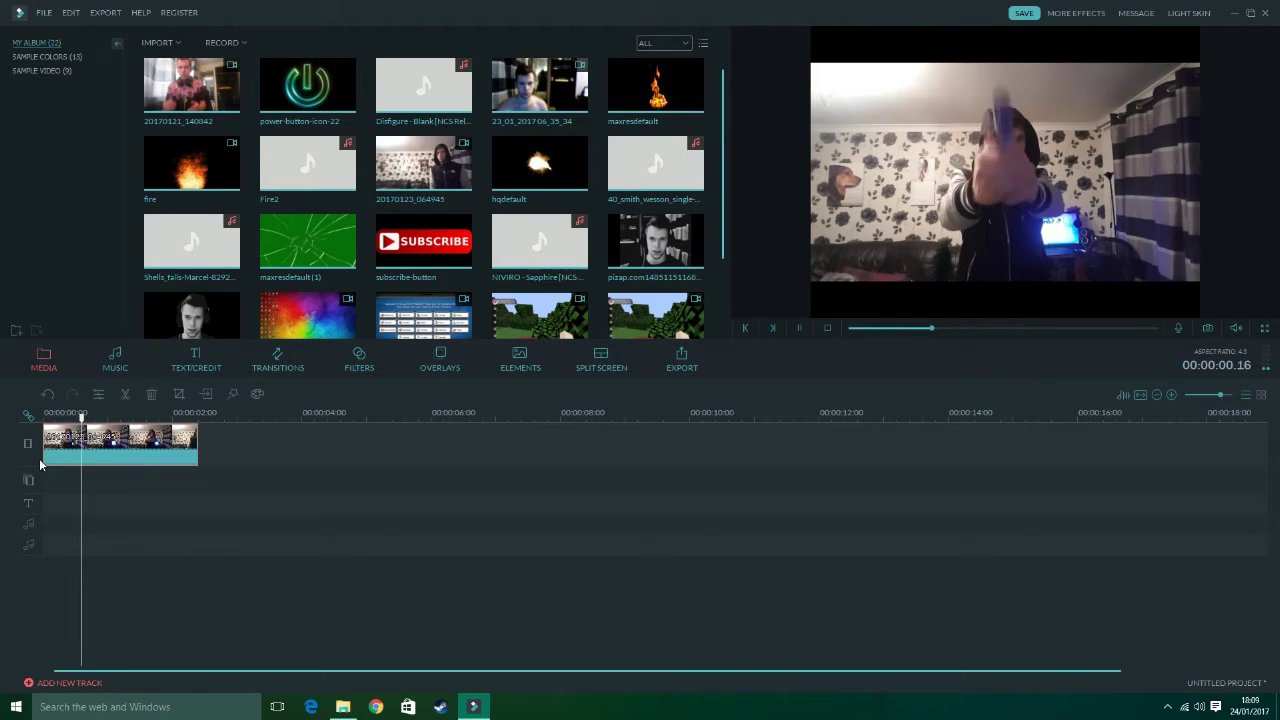
pyautogui.press('space')
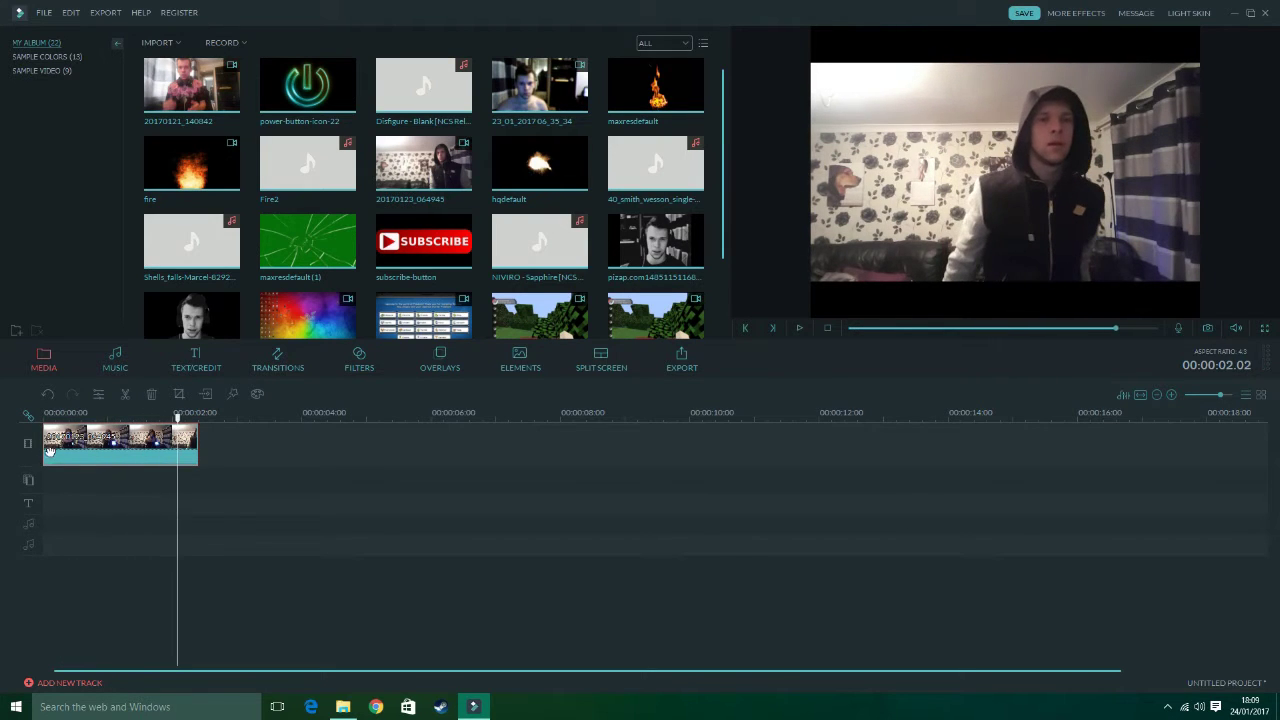
pyautogui.moveTo(158, 423); pyautogui.dragTo(44, 418)
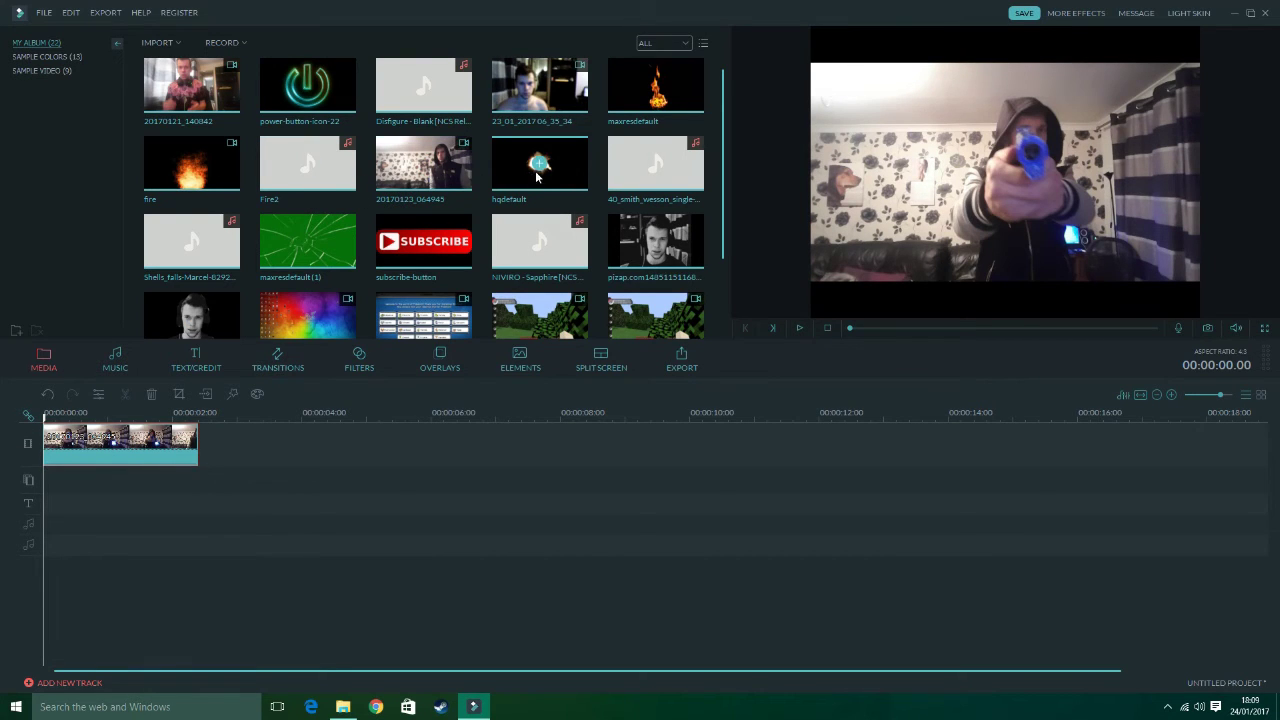
# Step: Compare the hqdefault and maxresdefault images, then place hqdefault on the PIP track at the firing frame
pyautogui.press('space')
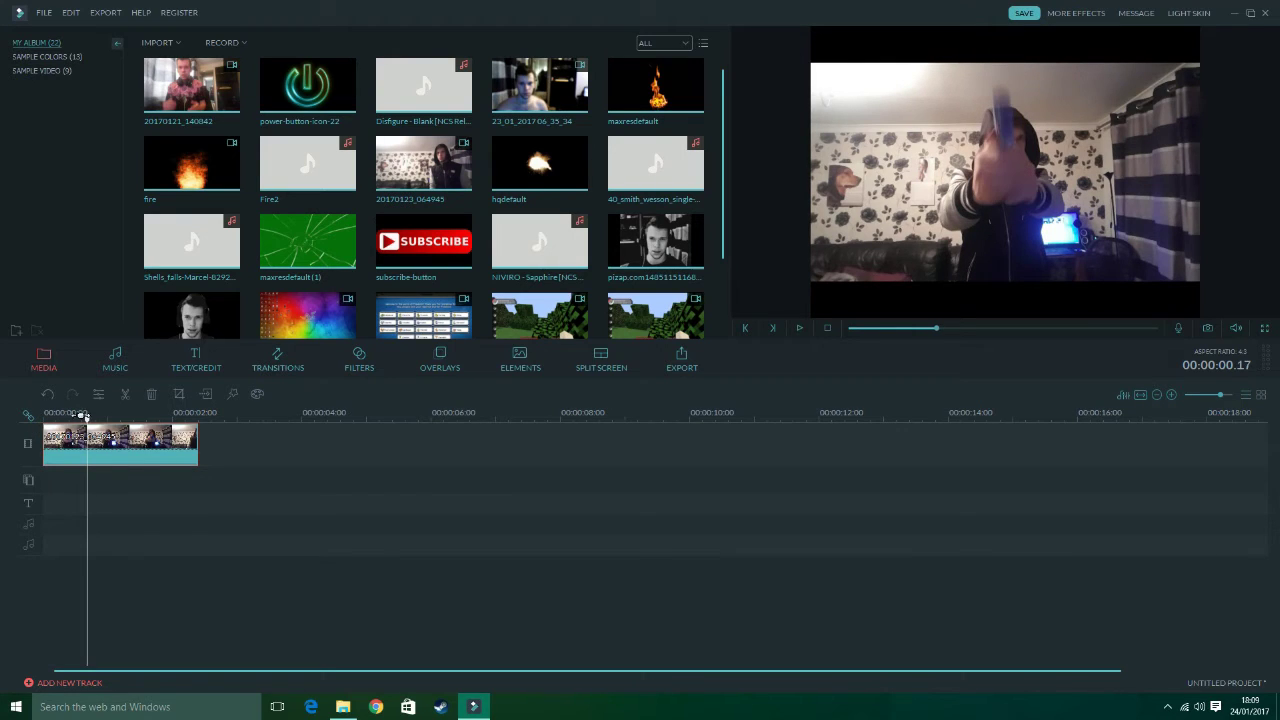
pyautogui.moveTo(87, 418); pyautogui.dragTo(84, 424)
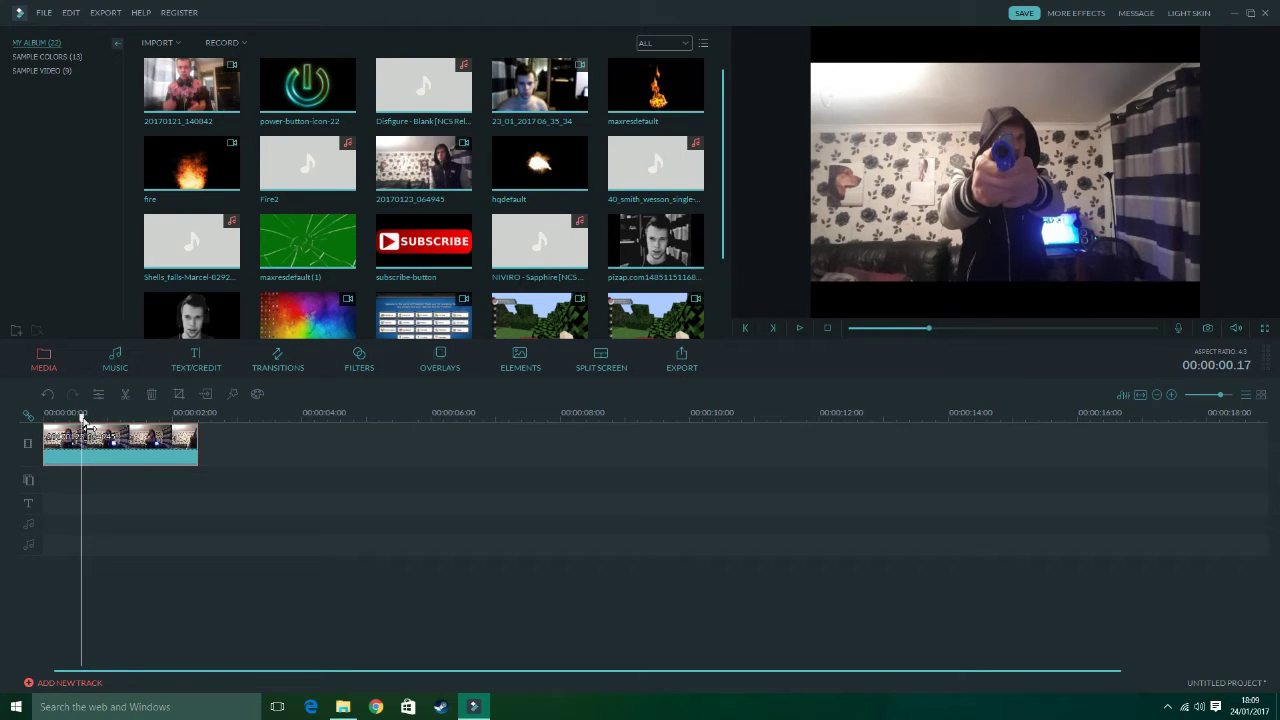
pyautogui.click(506, 174)
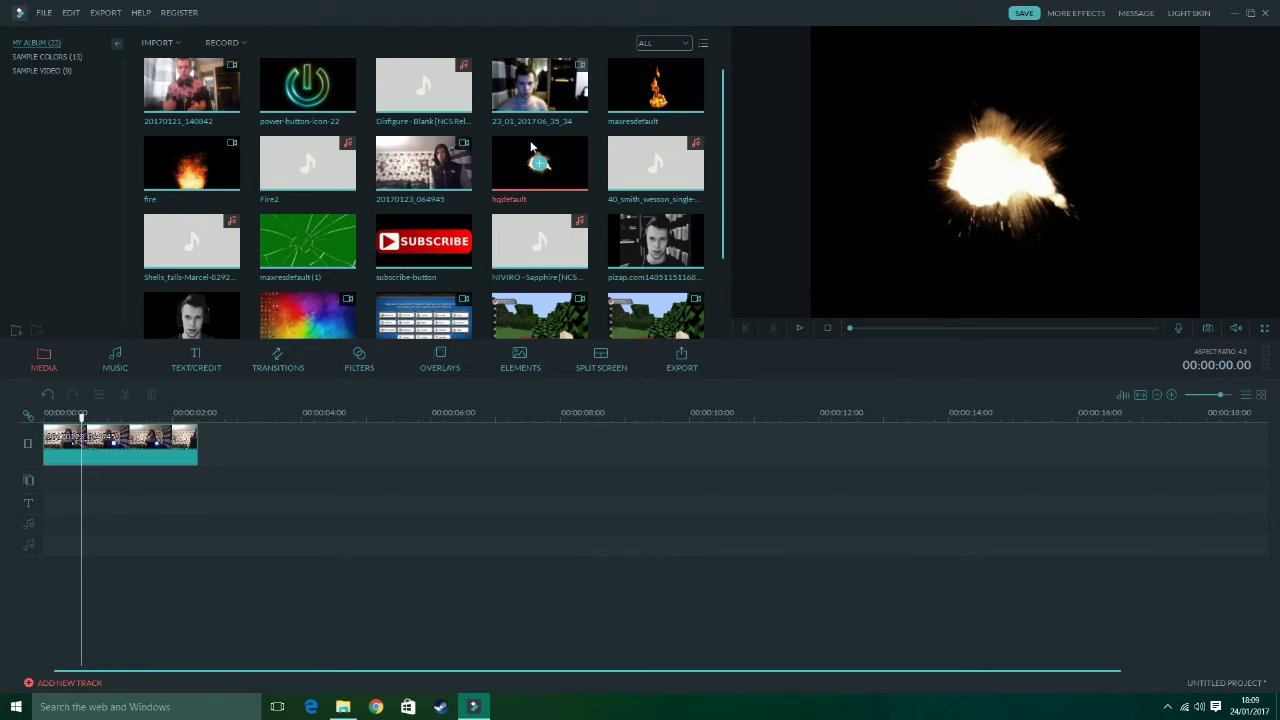
pyautogui.click(635, 105)
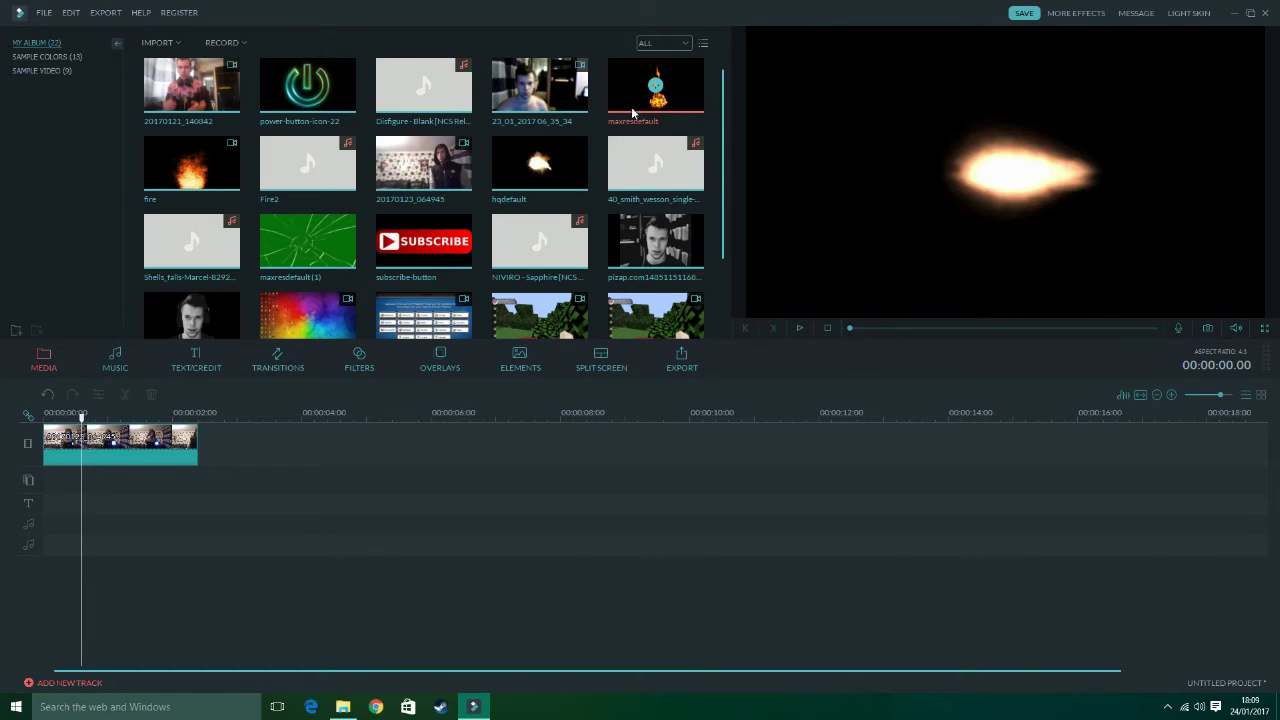
pyautogui.click(547, 196)
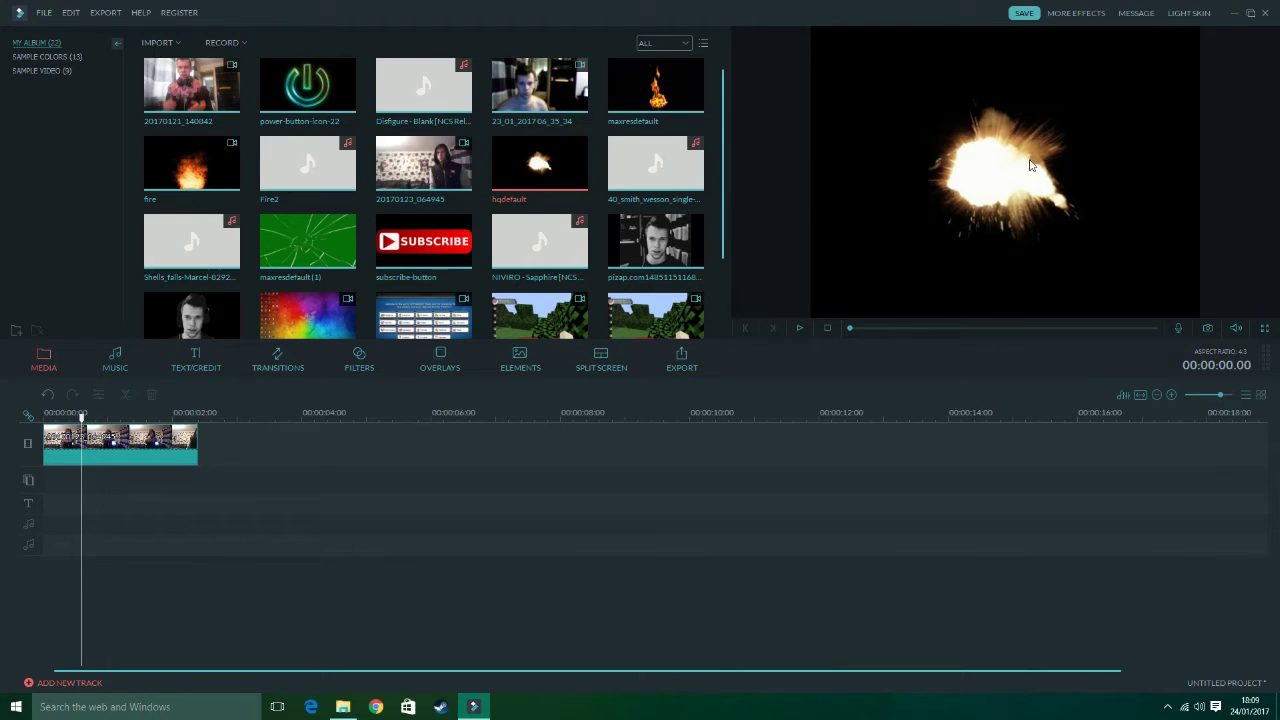
pyautogui.moveTo(565, 183); pyautogui.dragTo(134, 484)
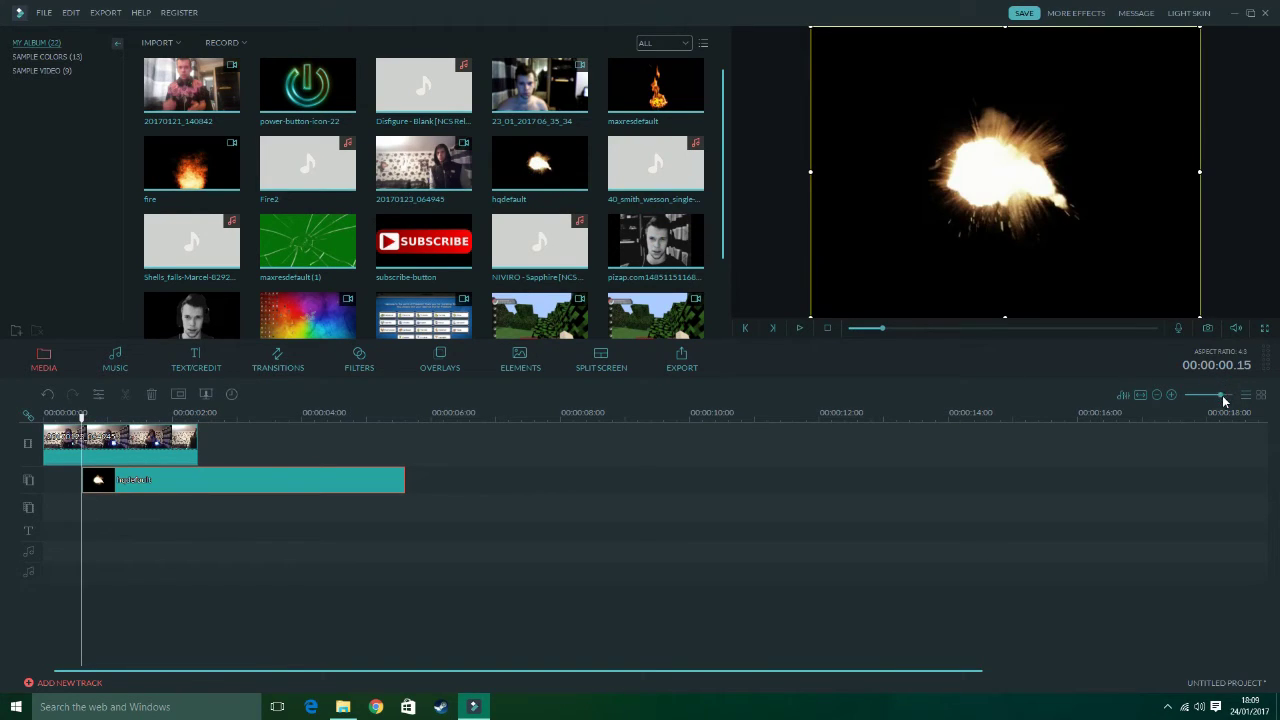
pyautogui.moveTo(1223, 397); pyautogui.dragTo(1226, 397)
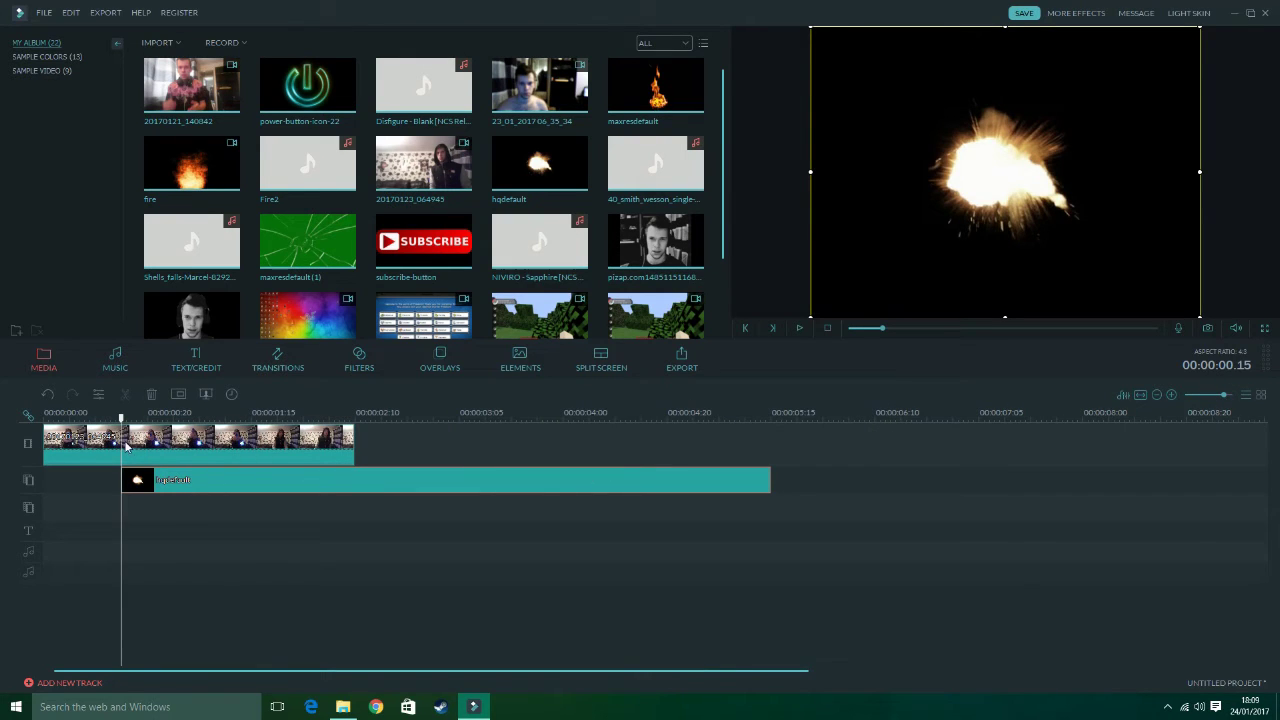
# Step: Key out the flash clip's black background with Chroma Key at Intensity Level 100
pyautogui.rightClick(172, 482)
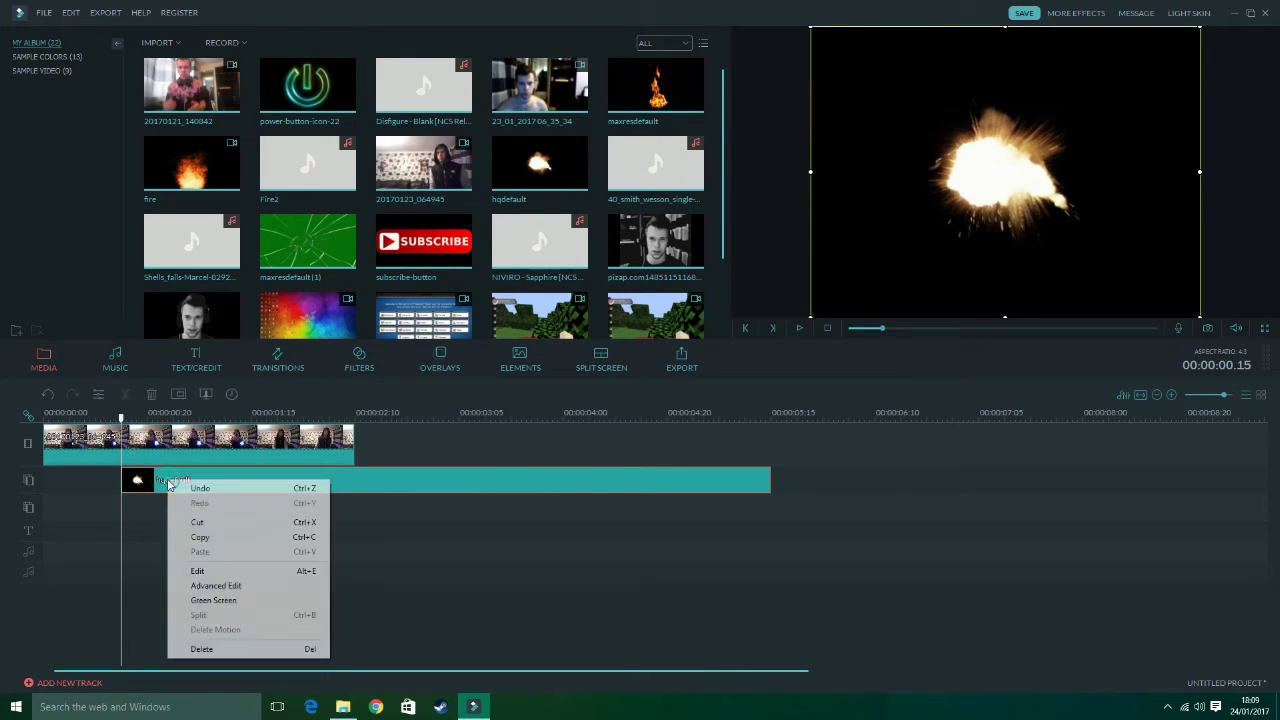
pyautogui.click(214, 601)
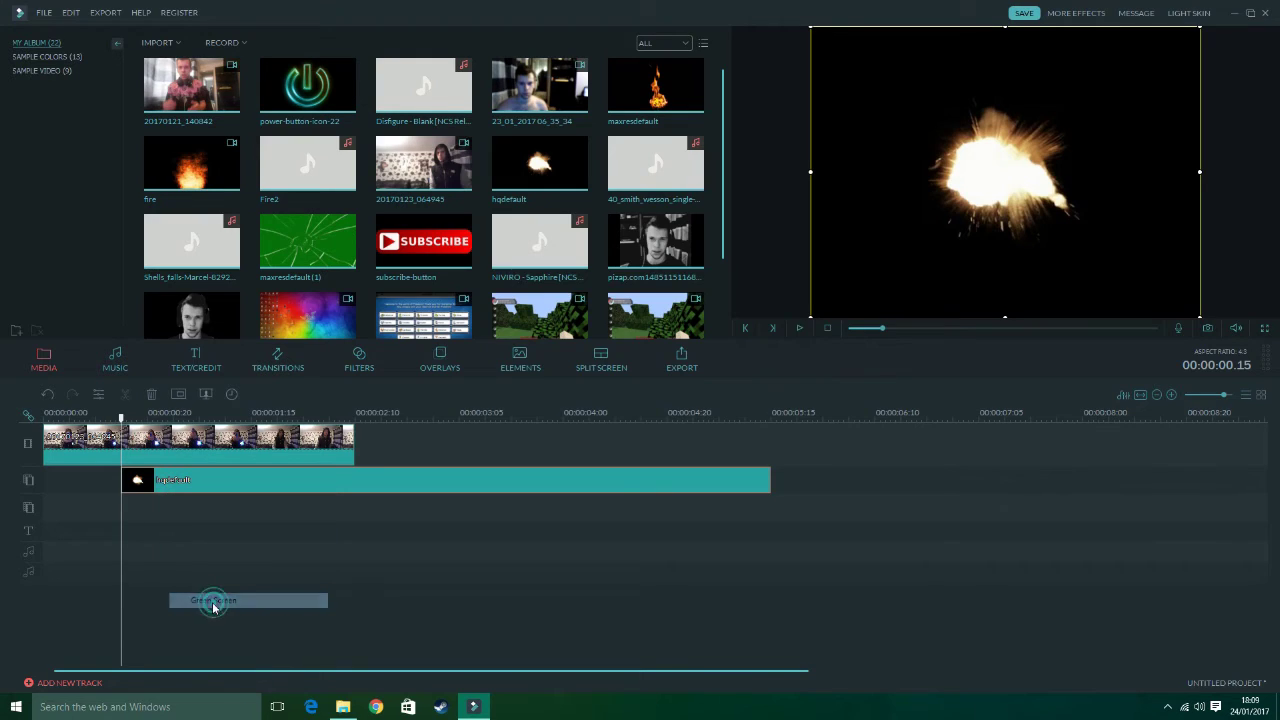
pyautogui.click(360, 219)
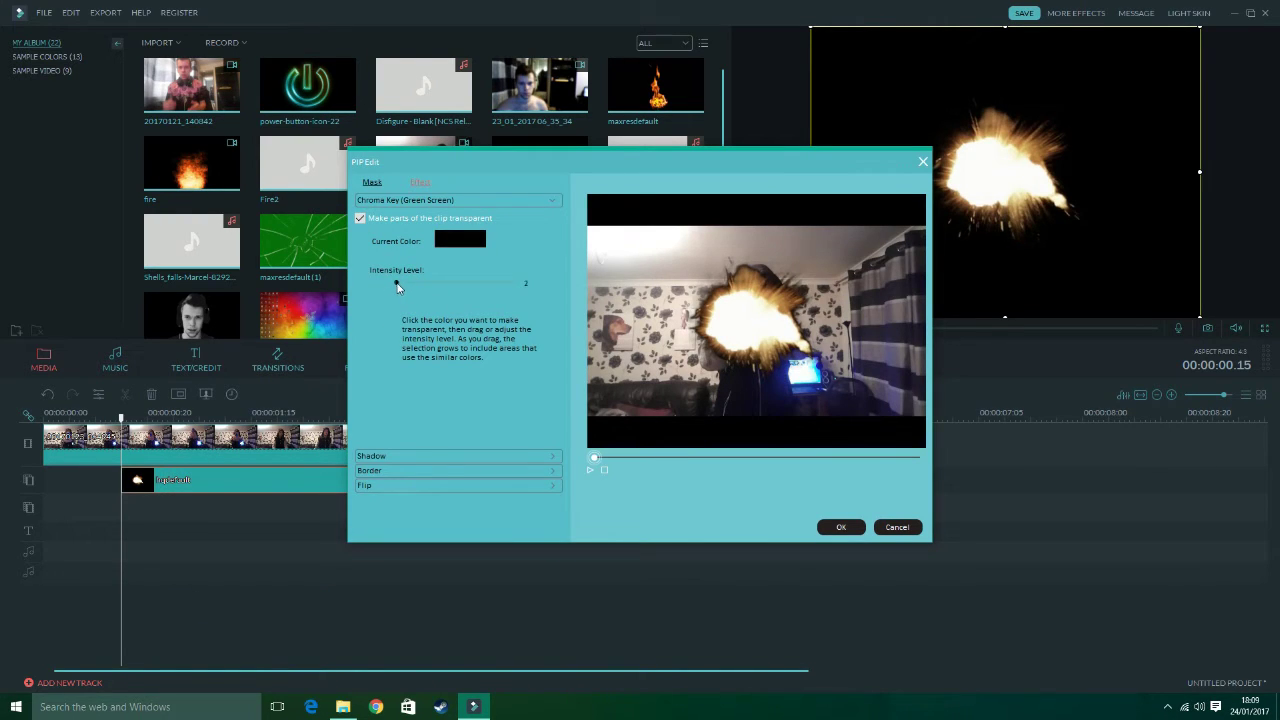
pyautogui.moveTo(397, 286); pyautogui.dragTo(518, 283)
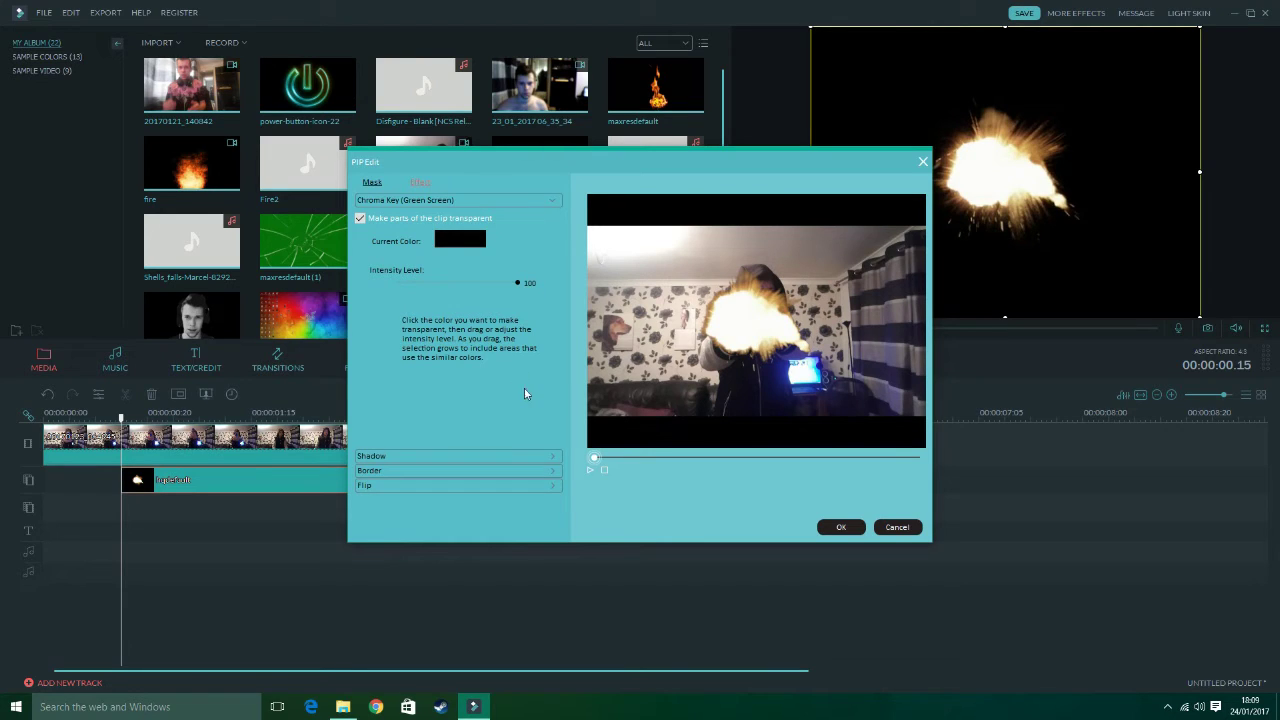
pyautogui.click(840, 527)
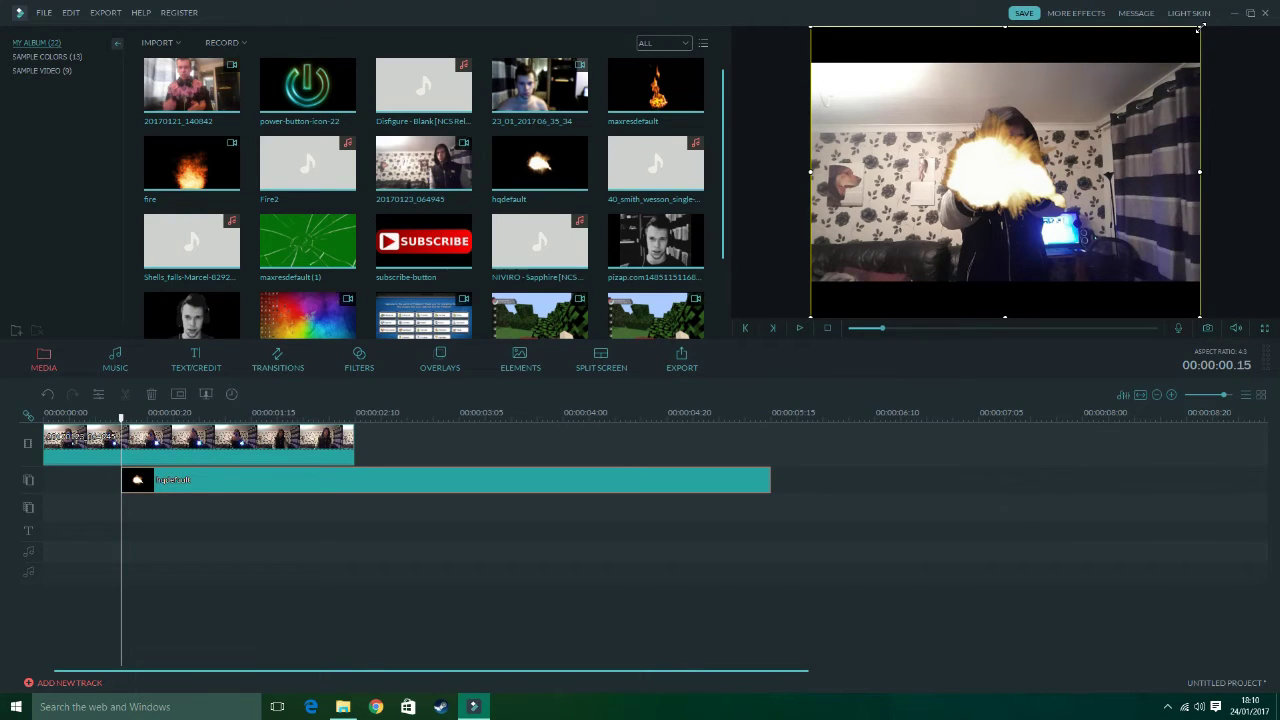
# Step: Shrink, tilt and move the muzzle flash onto the gun barrel, then play to check
pyautogui.moveTo(1199, 29); pyautogui.dragTo(1096, 103)
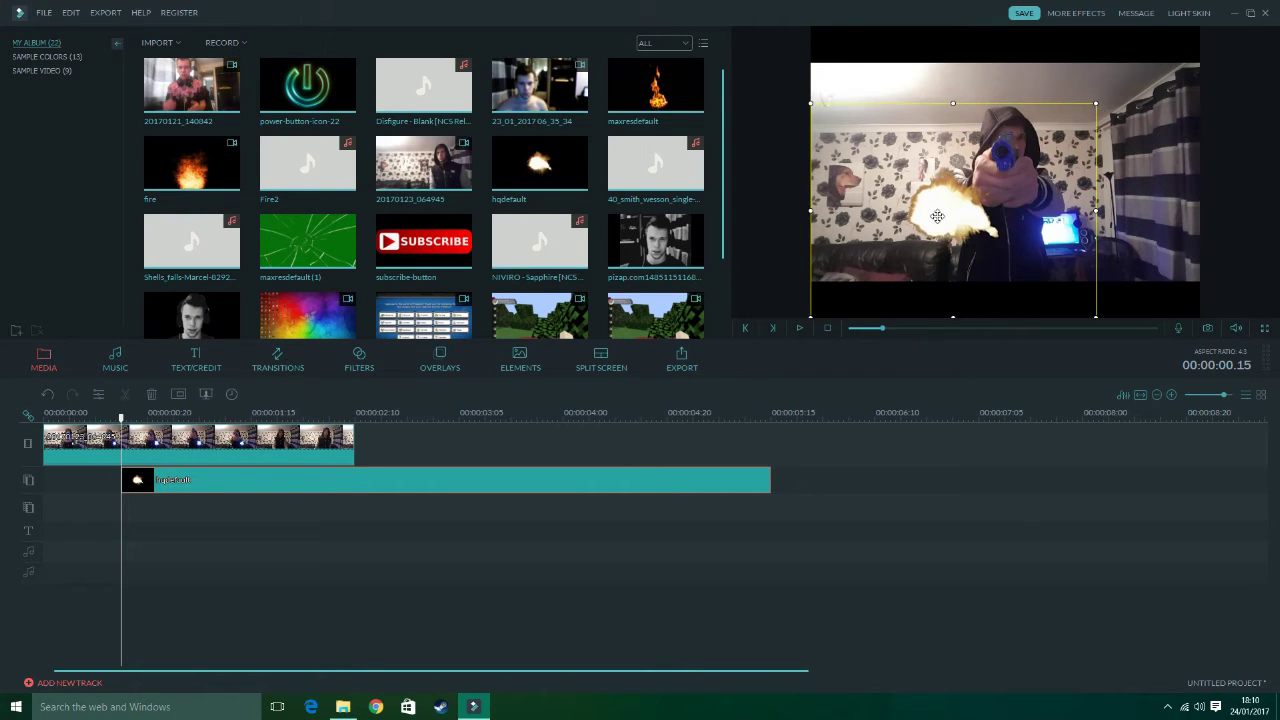
pyautogui.moveTo(937, 216); pyautogui.dragTo(1008, 166)
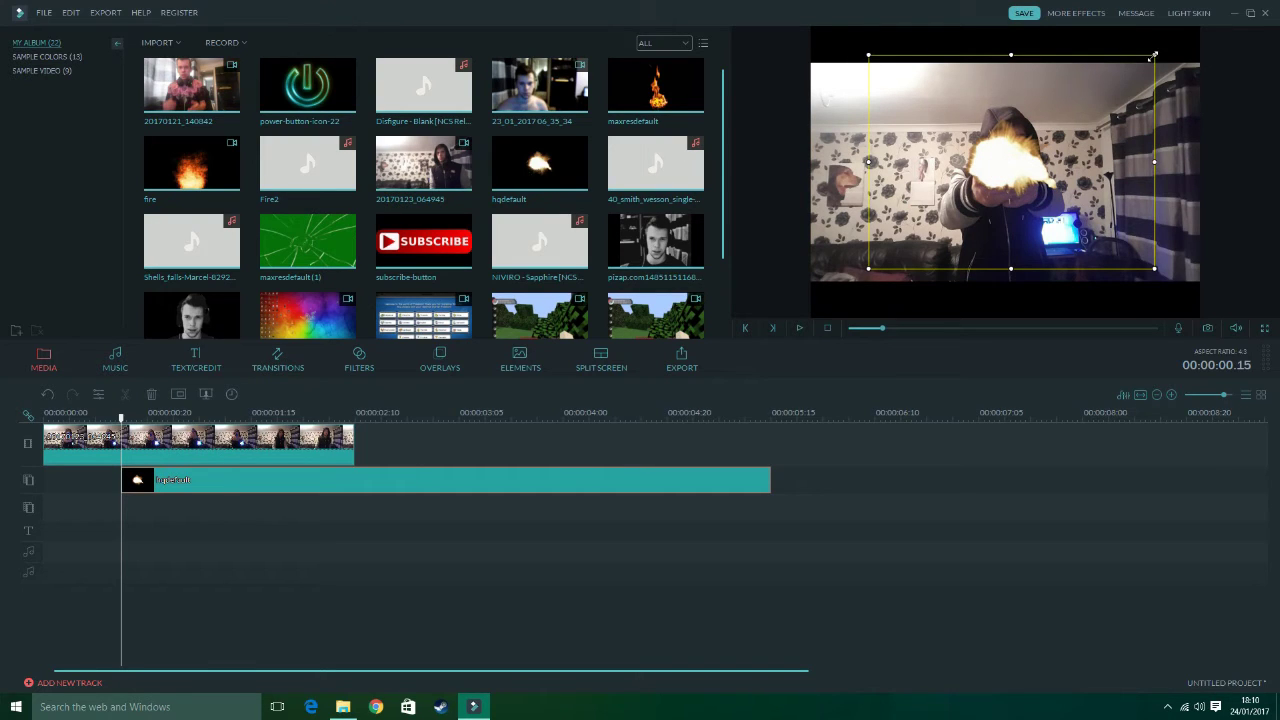
pyautogui.moveTo(1154, 55); pyautogui.dragTo(1099, 96)
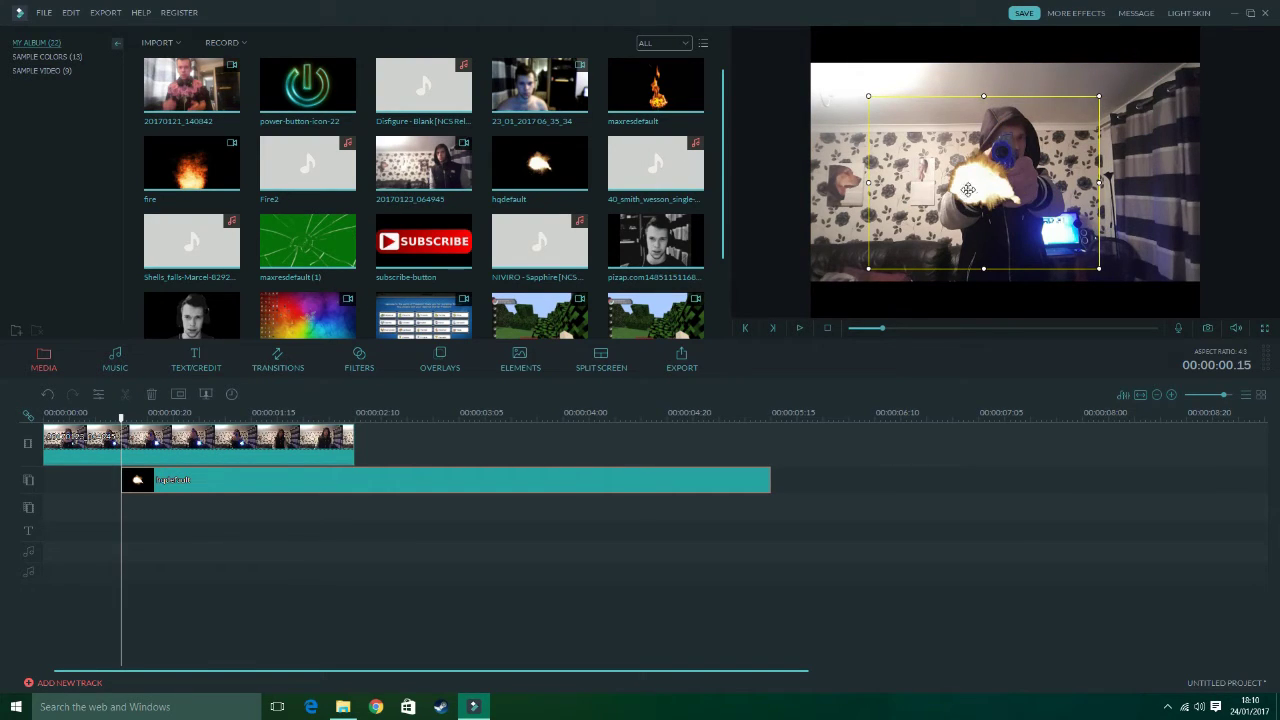
pyautogui.moveTo(968, 189)
pyautogui.mouseDown()
pyautogui.moveTo(928, 190)
pyautogui.moveTo(928, 204)
pyautogui.moveTo(942, 202)
pyautogui.mouseUp()
pyautogui.moveTo(1024, 207); pyautogui.dragTo(1036, 198)
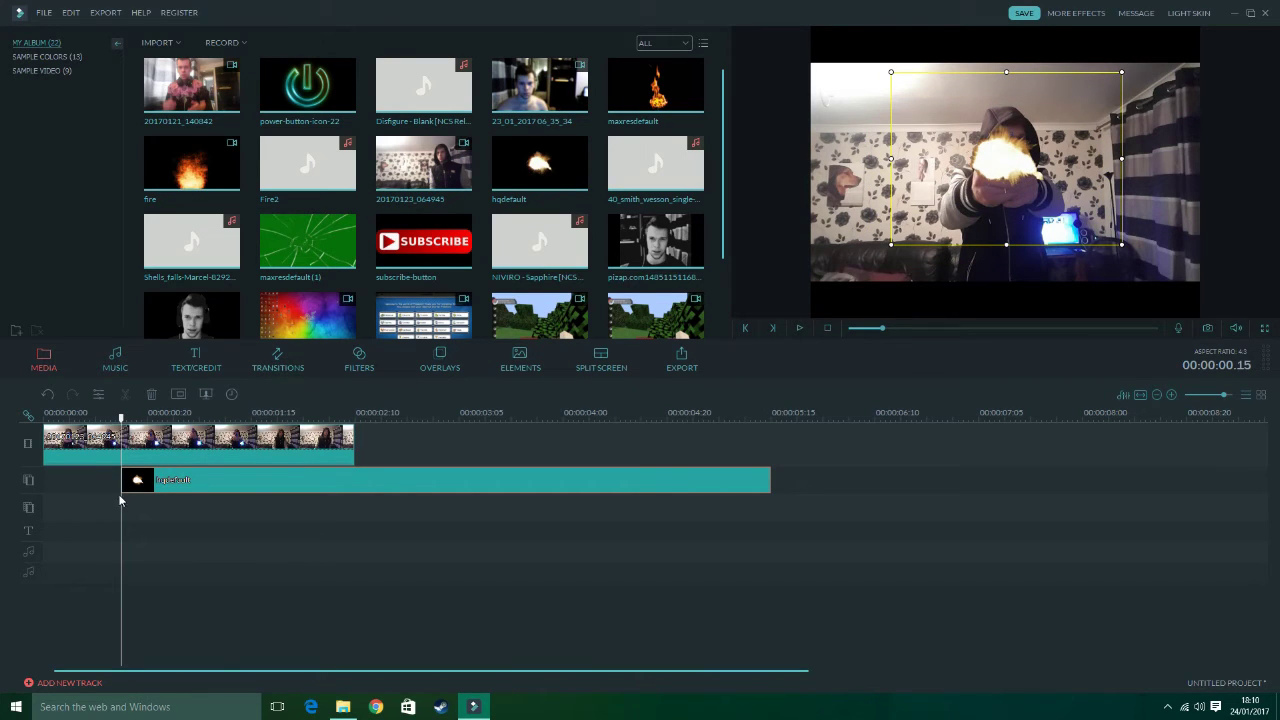
pyautogui.press('space')
pyautogui.moveTo(168, 418); pyautogui.dragTo(115, 420)
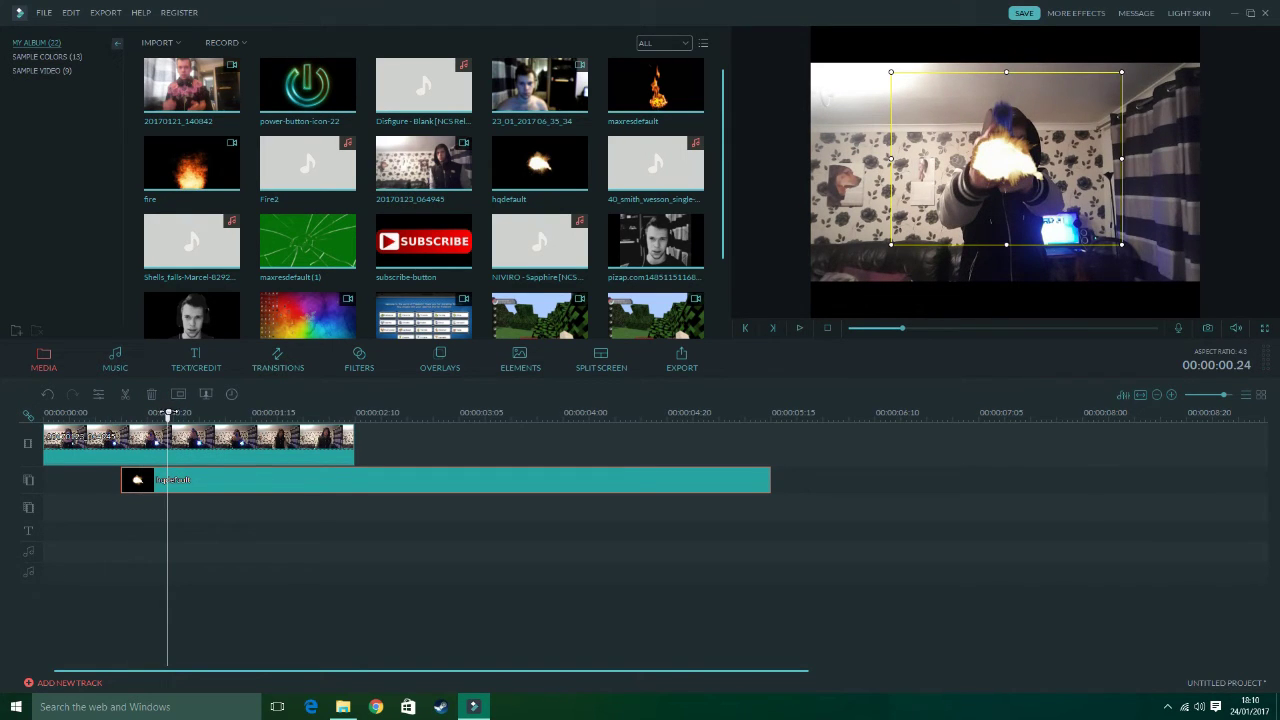
# Step: Split the flash overlay just after firing and delete the remainder, leaving a brief flash
pyautogui.moveTo(168, 420); pyautogui.dragTo(132, 428)
pyautogui.click(135, 486)
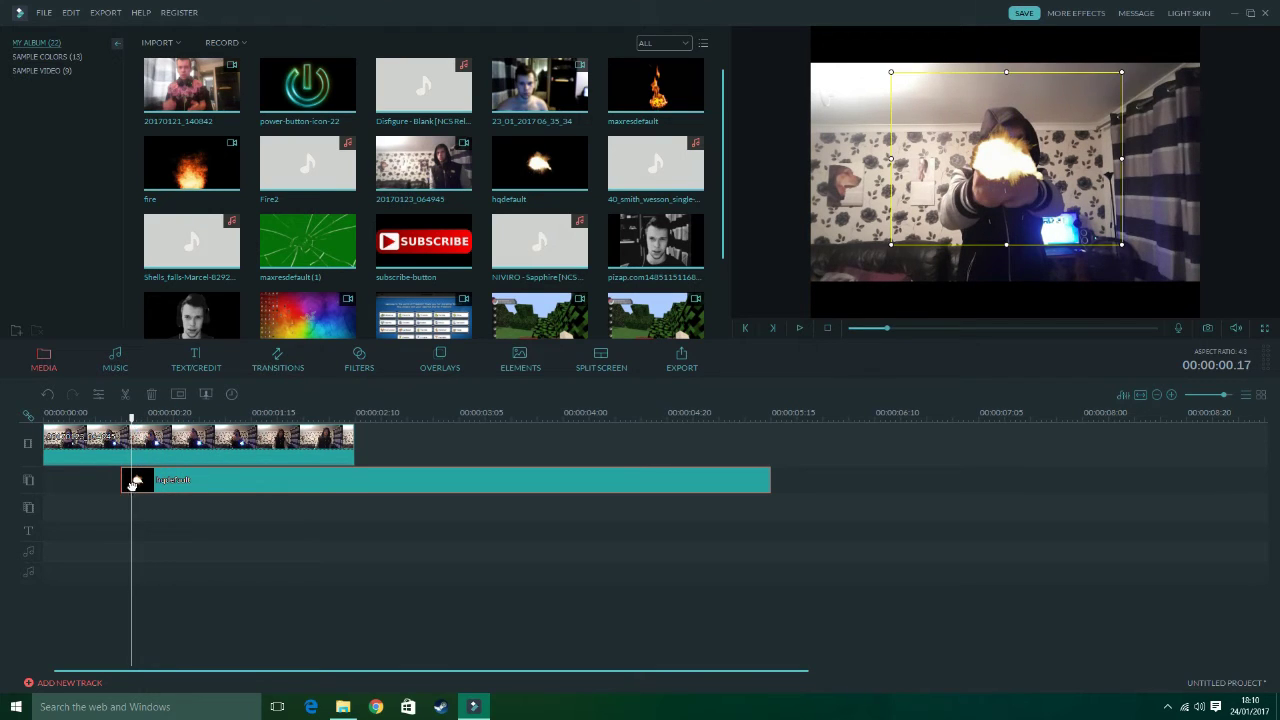
pyautogui.rightClick(133, 481)
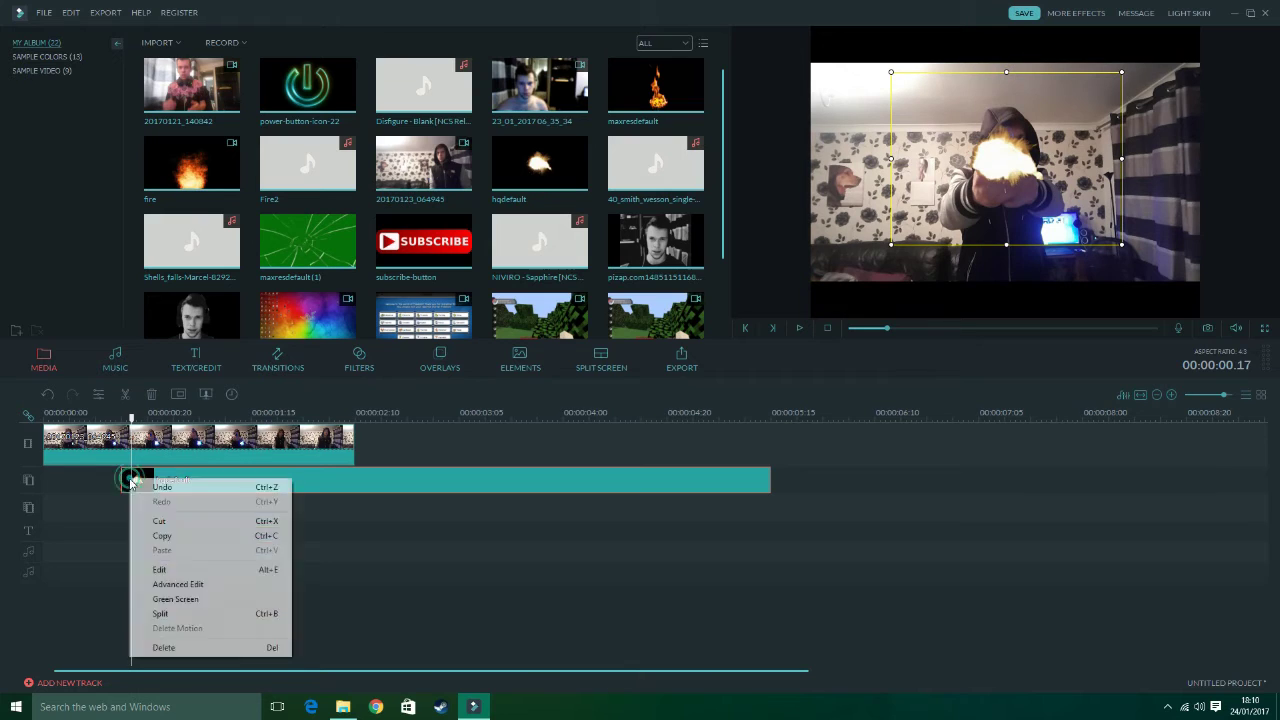
pyautogui.click(176, 614)
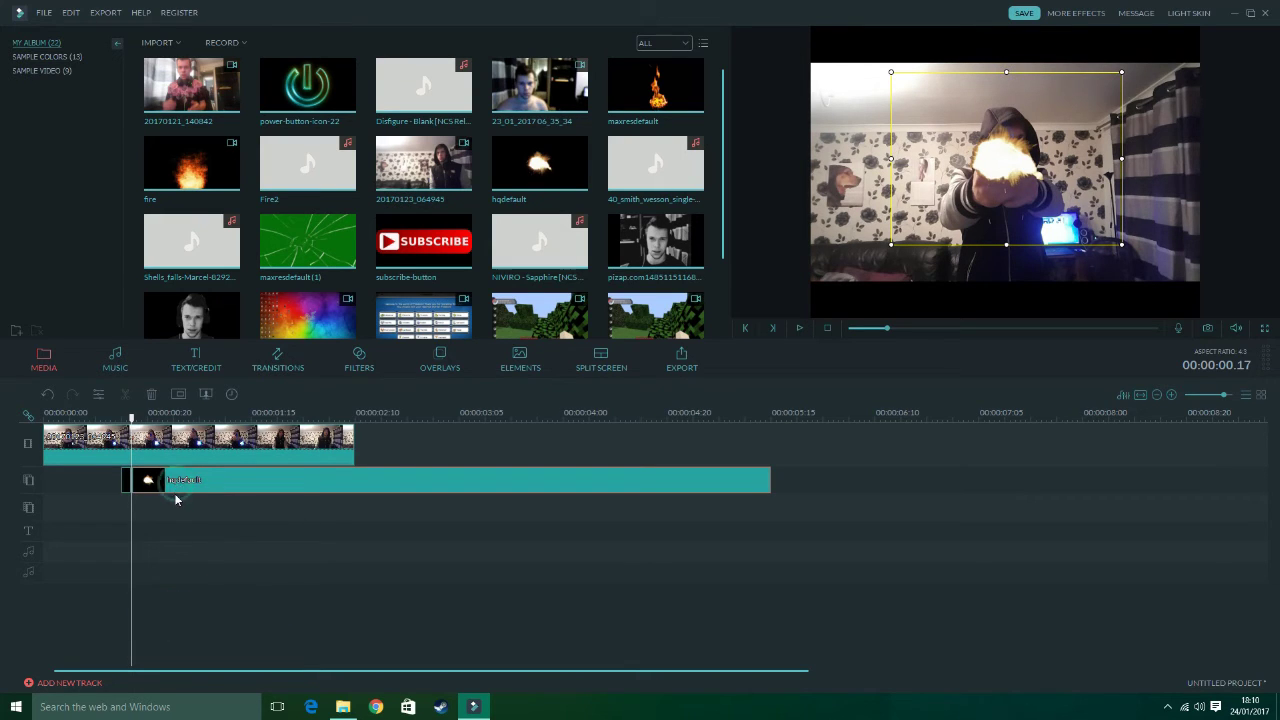
pyautogui.press('Delete')
pyautogui.click(126, 478)
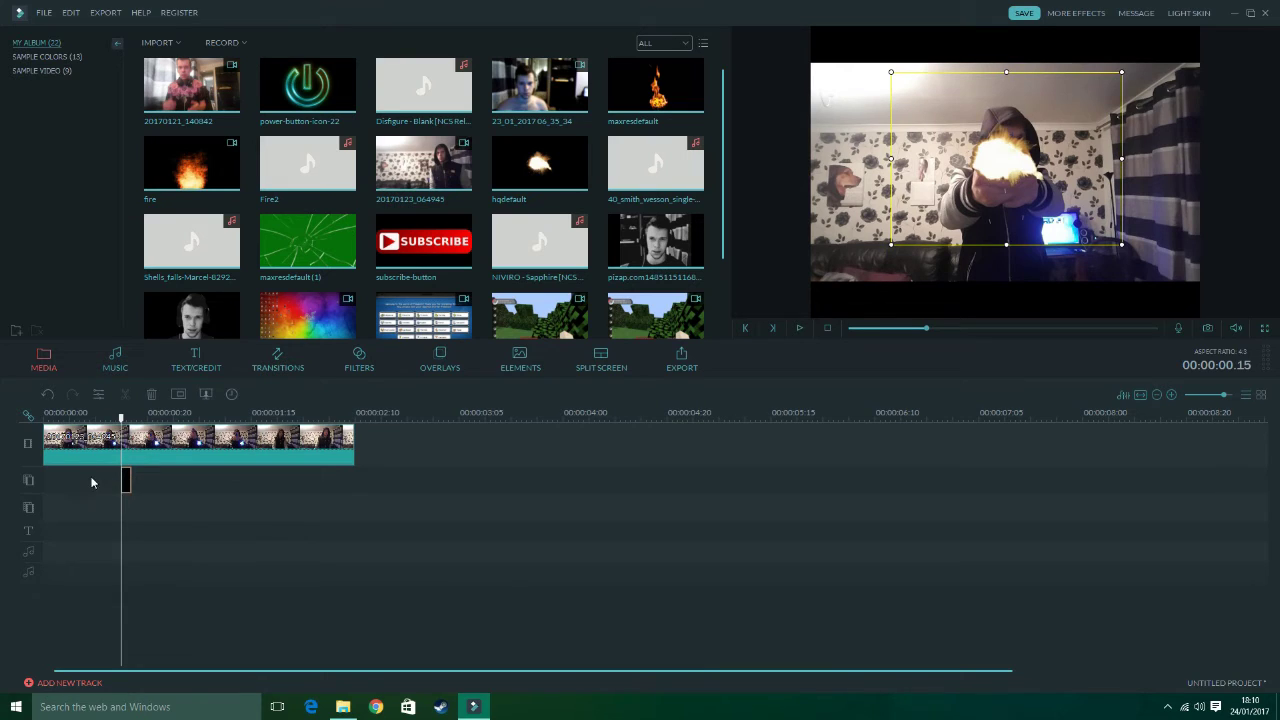
pyautogui.click(88, 475)
# Step: Drop the green cracked-glass clip onto a second overlay track at the flash position
pyautogui.press('space')
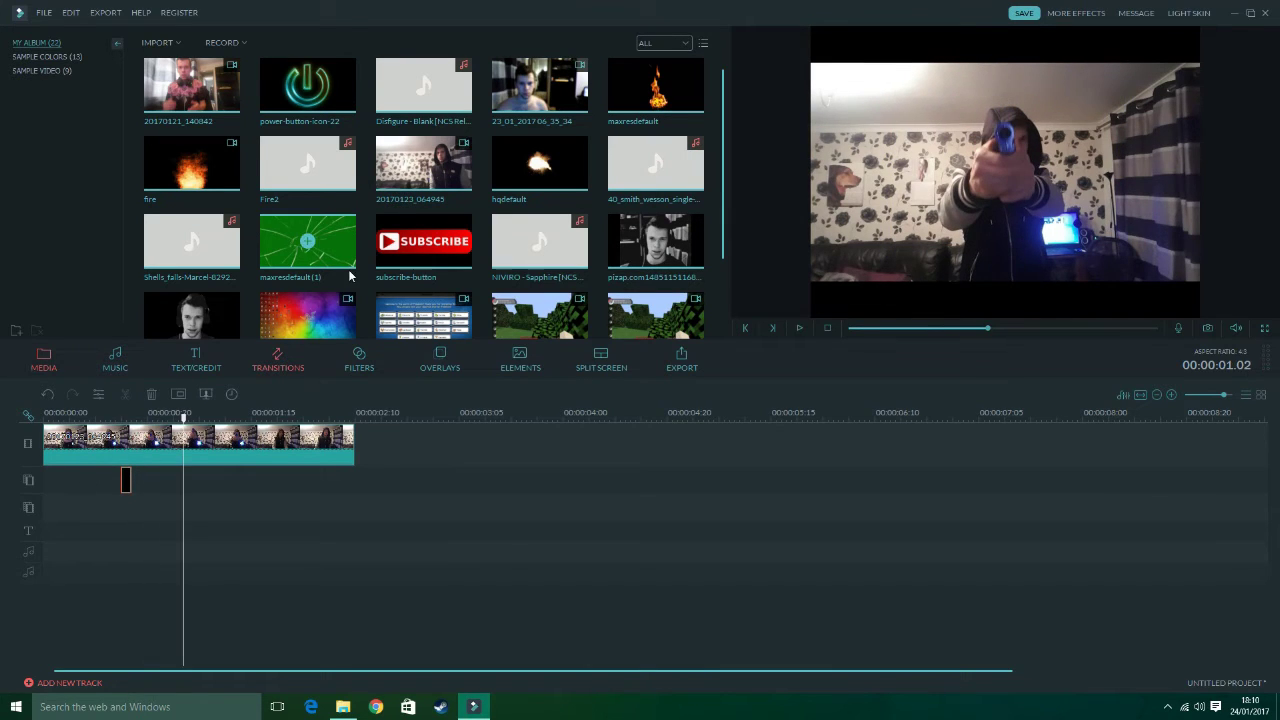
pyautogui.click(330, 244)
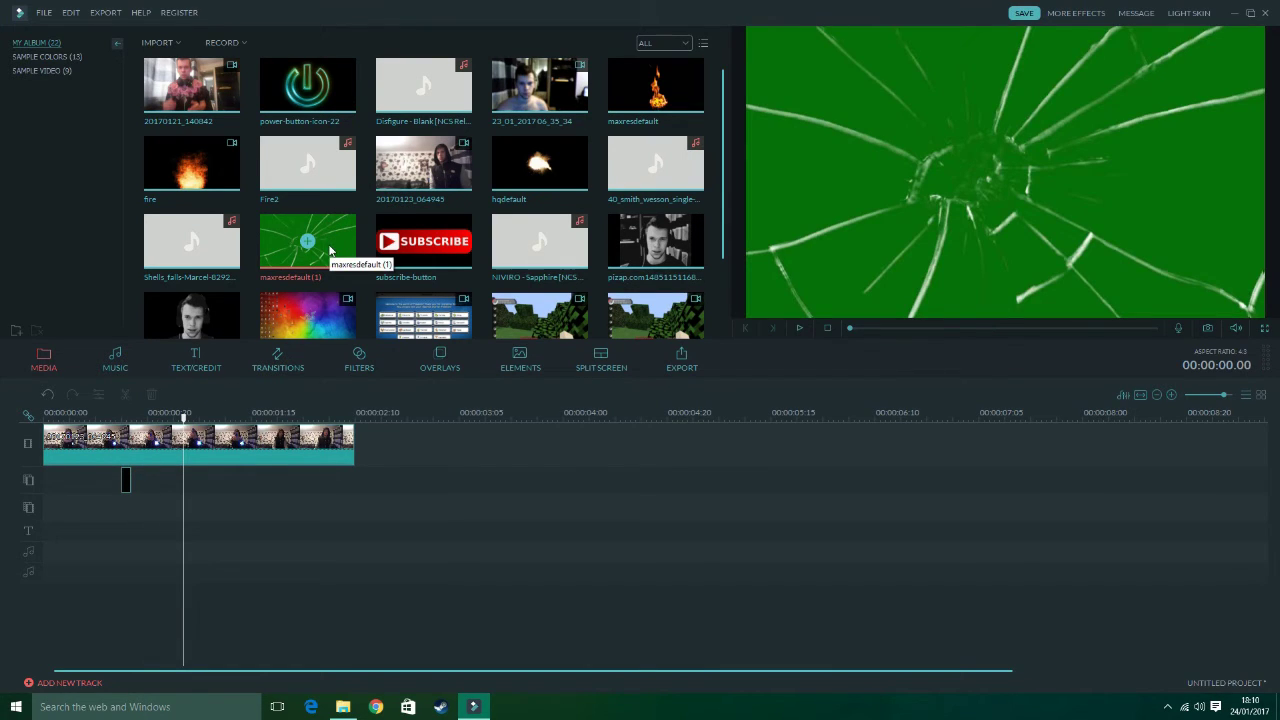
pyautogui.moveTo(330, 250); pyautogui.dragTo(121, 509)
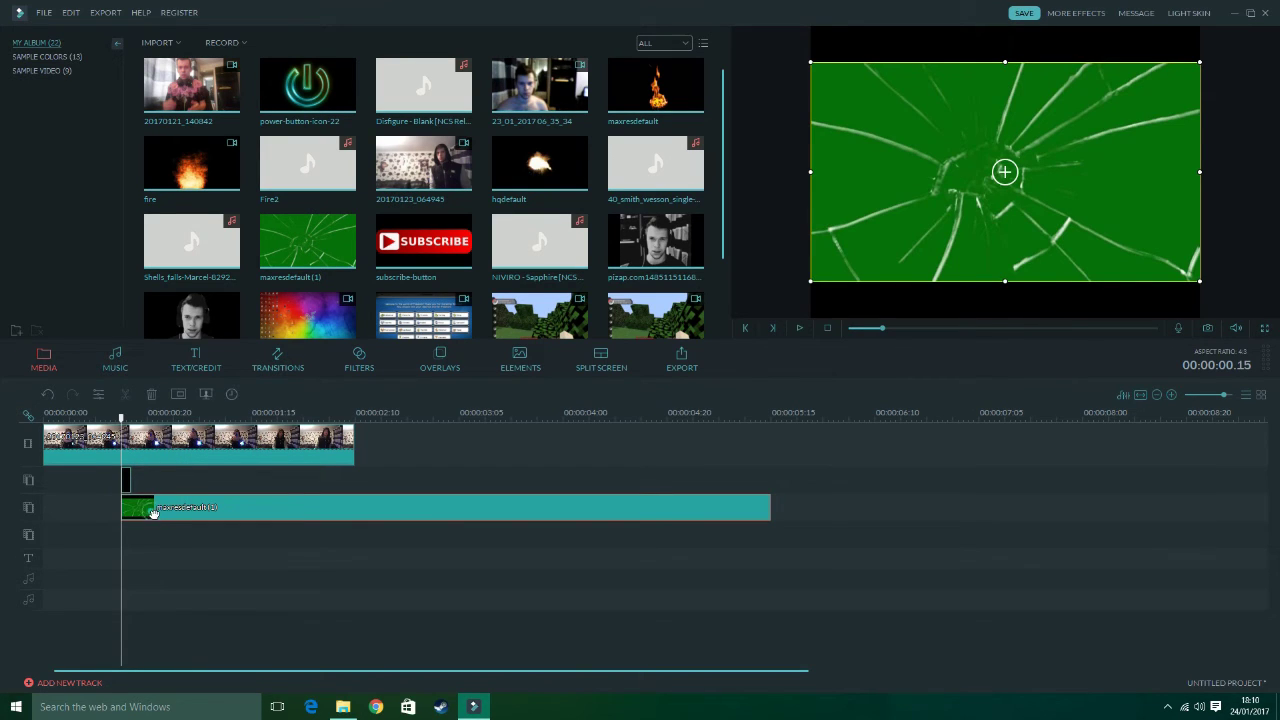
pyautogui.rightClick(174, 509)
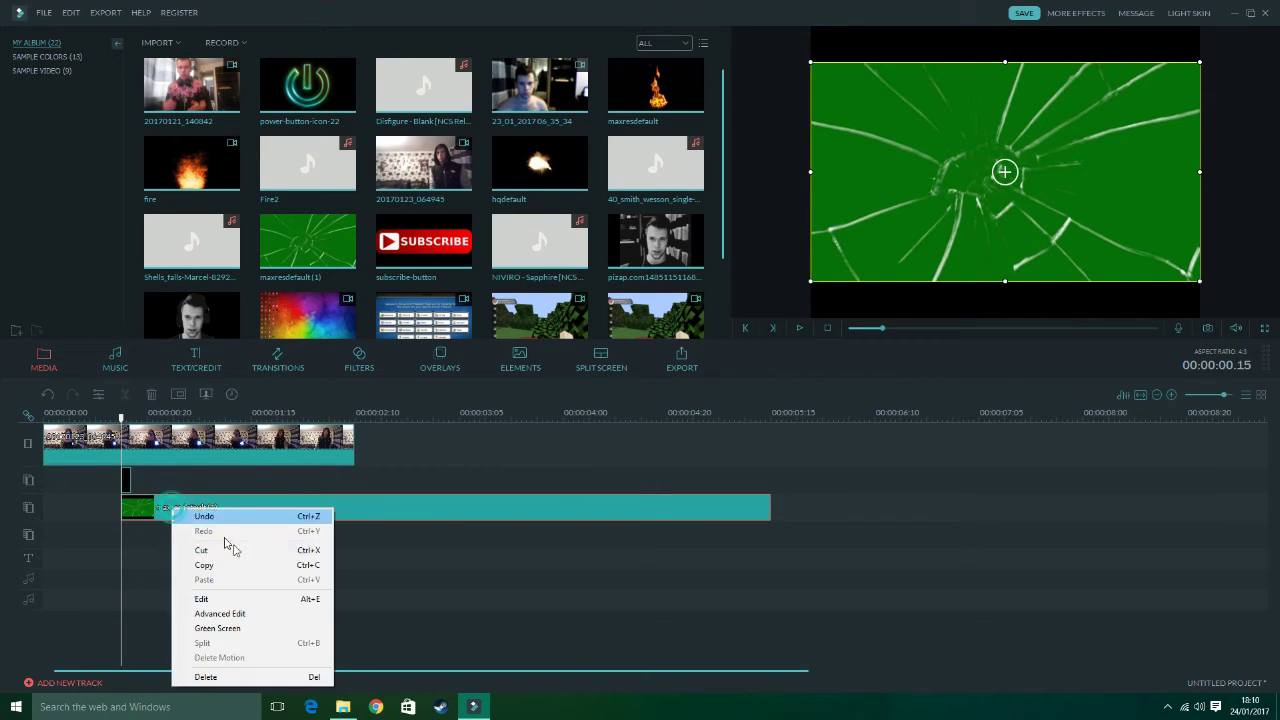
# Step: Key out the cracked-glass clip's green at Intensity Level 1, then play to check the cracks
pyautogui.click(215, 603)
pyautogui.click(360, 218)
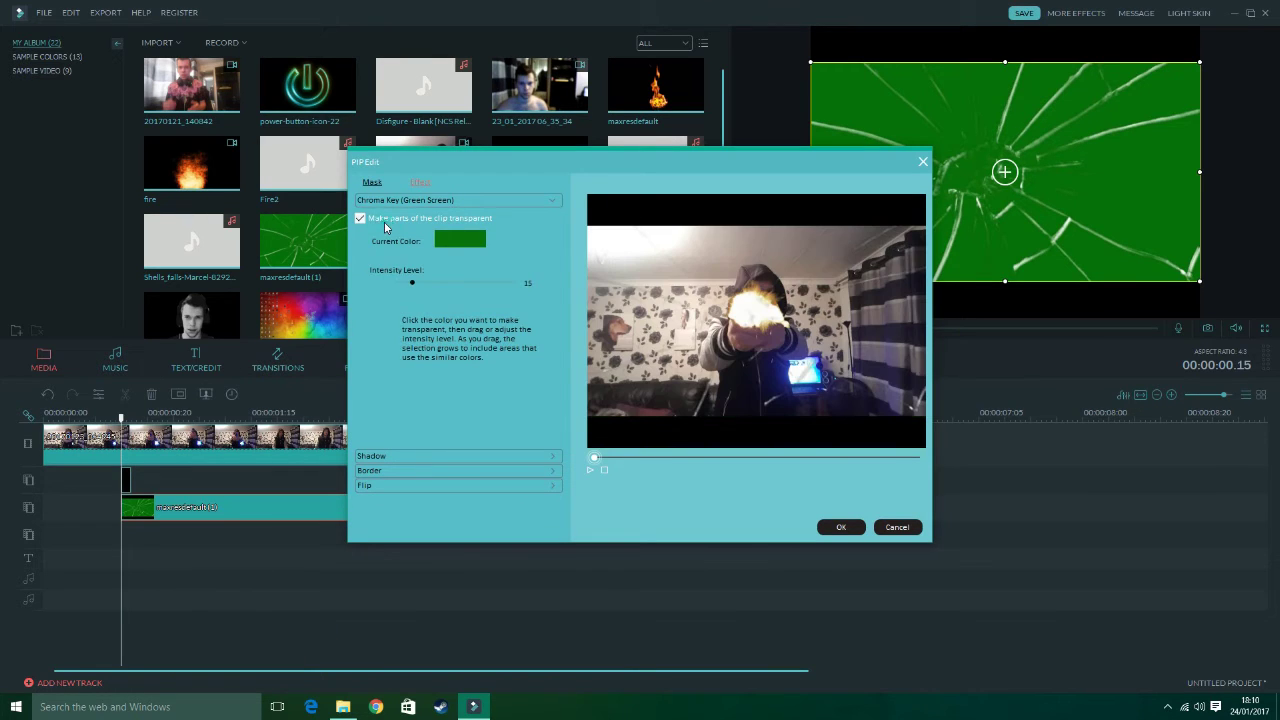
pyautogui.moveTo(412, 285); pyautogui.dragTo(369, 289)
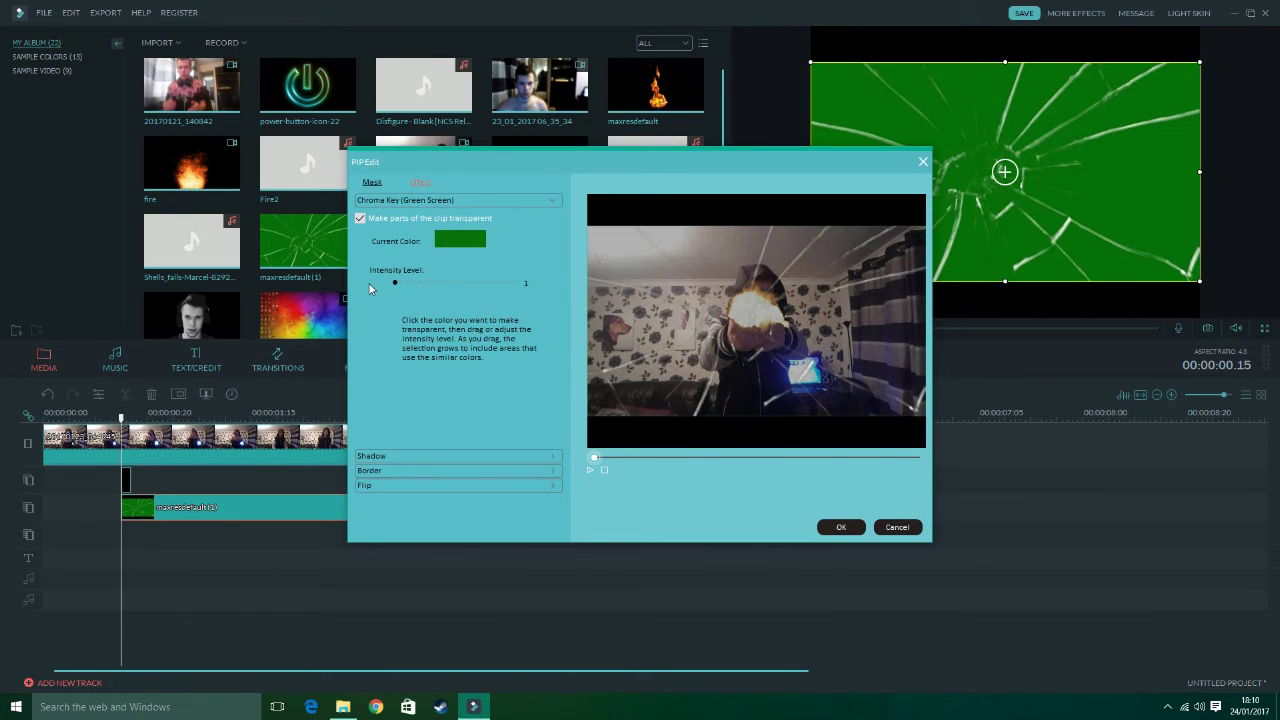
pyautogui.click(841, 527)
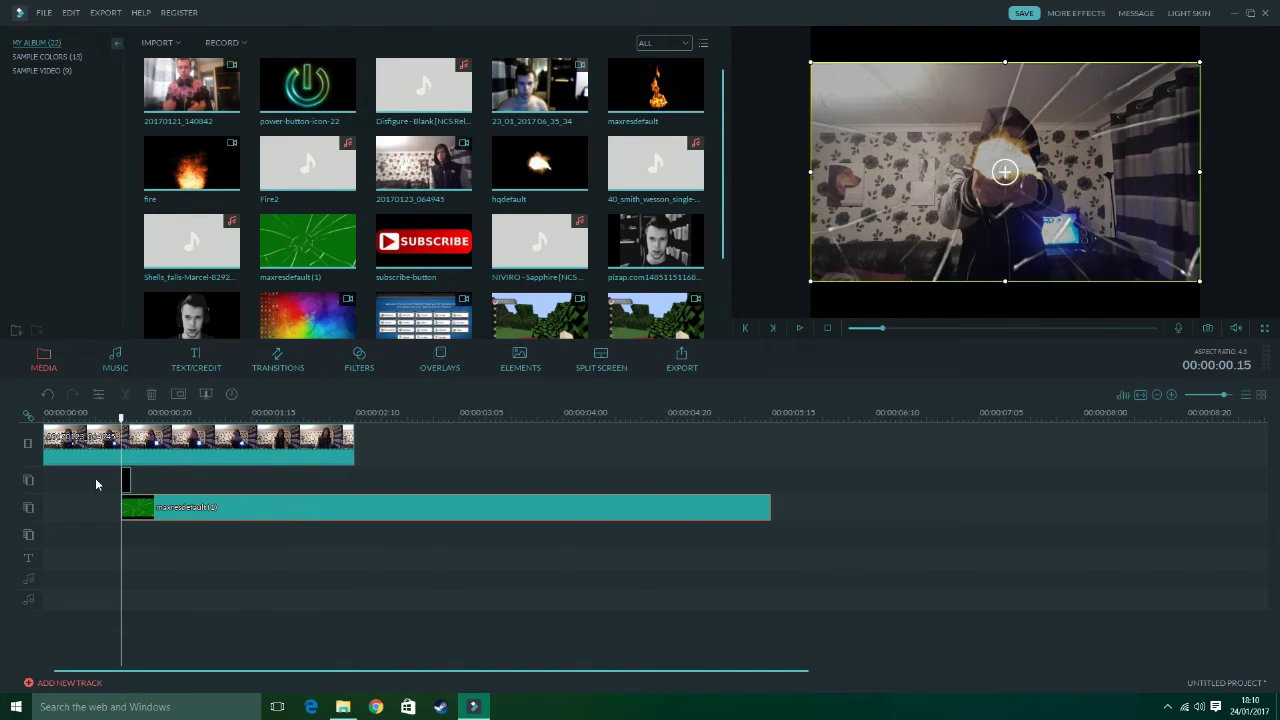
pyautogui.press('space')
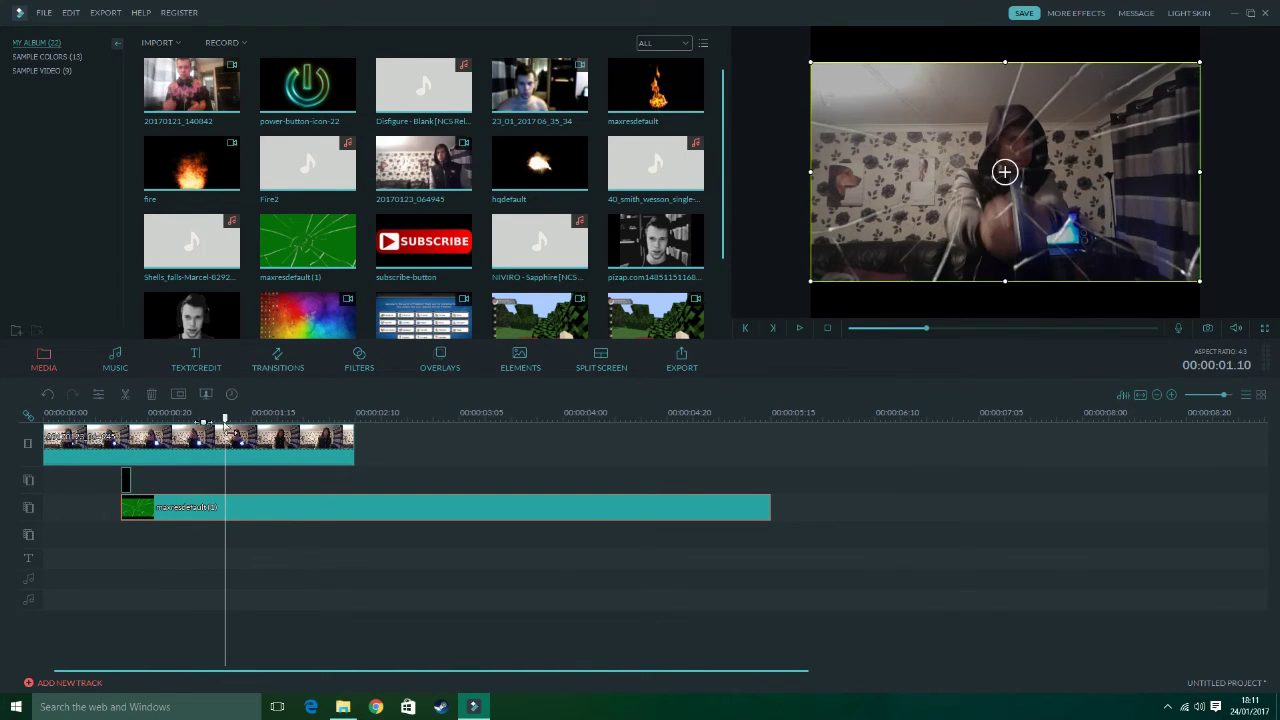
# Step: Play the edit from the beginning to review both overlays
pyautogui.moveTo(225, 420); pyautogui.dragTo(2, 415)
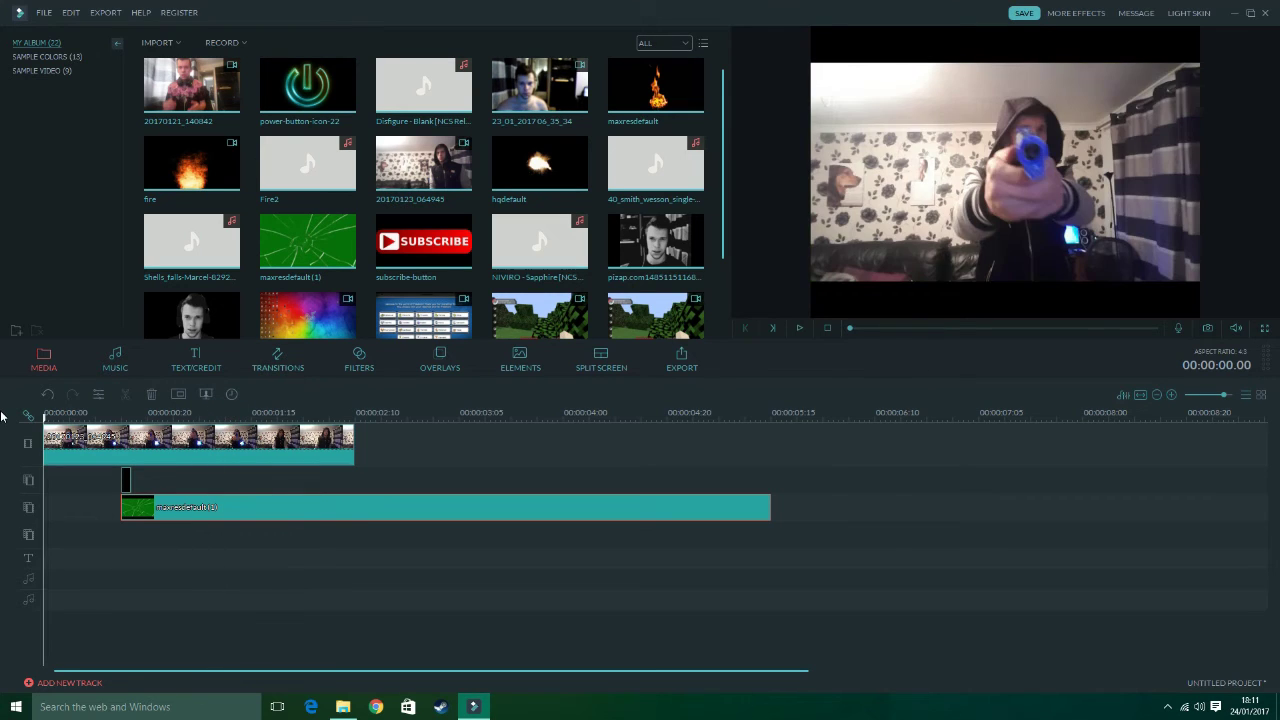
pyautogui.press('space')
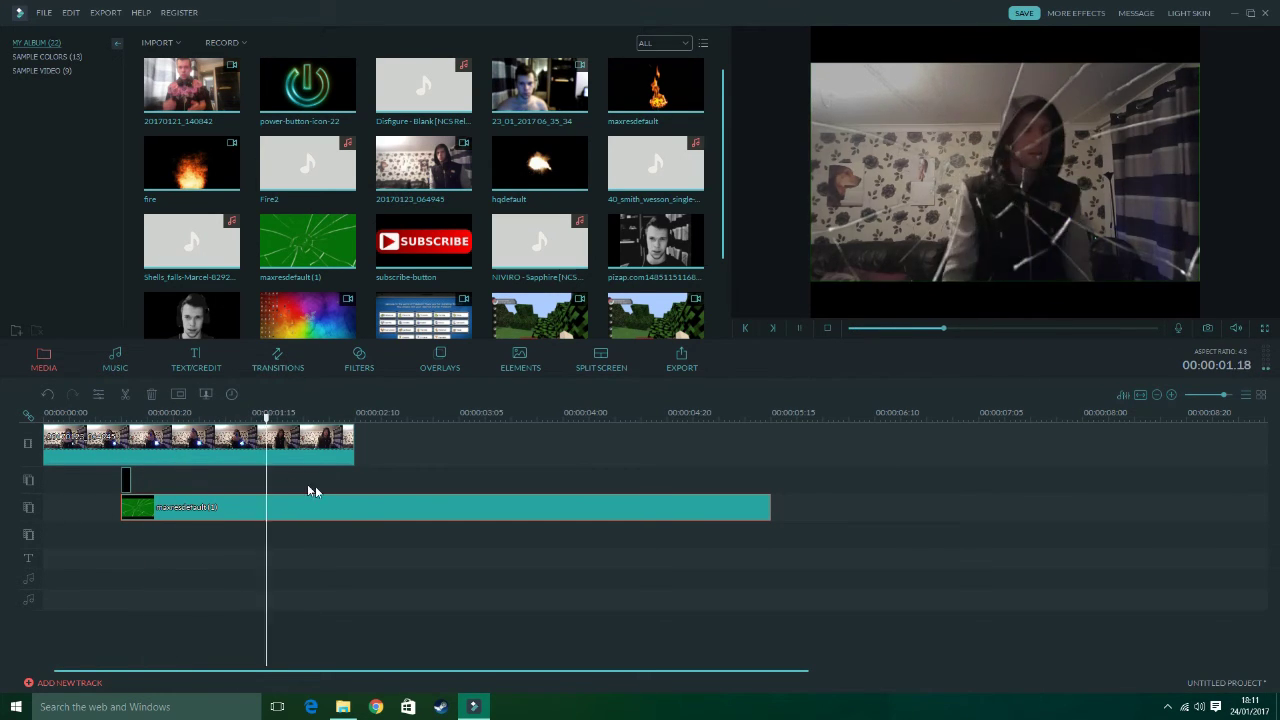
pyautogui.press('space')
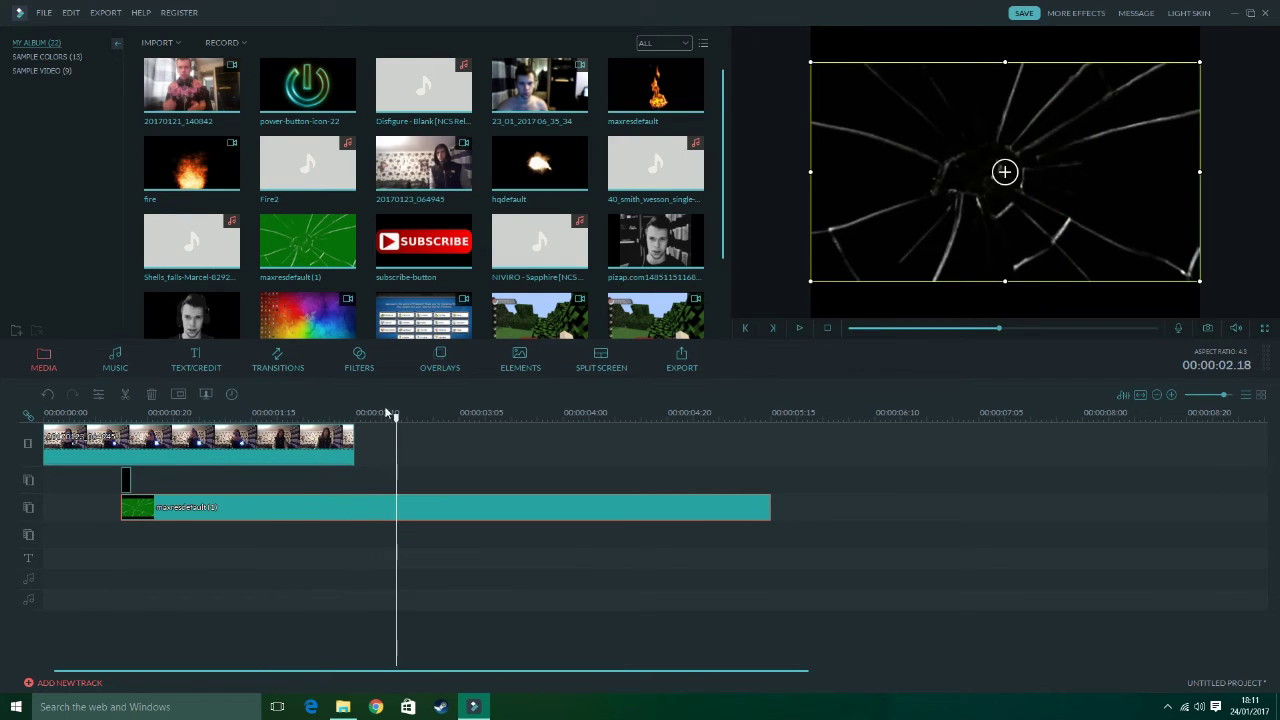
# Step: Cut the cracked-glass overlay at the webcam clip's end and delete the trailing part
pyautogui.moveTo(396, 420); pyautogui.dragTo(355, 422)
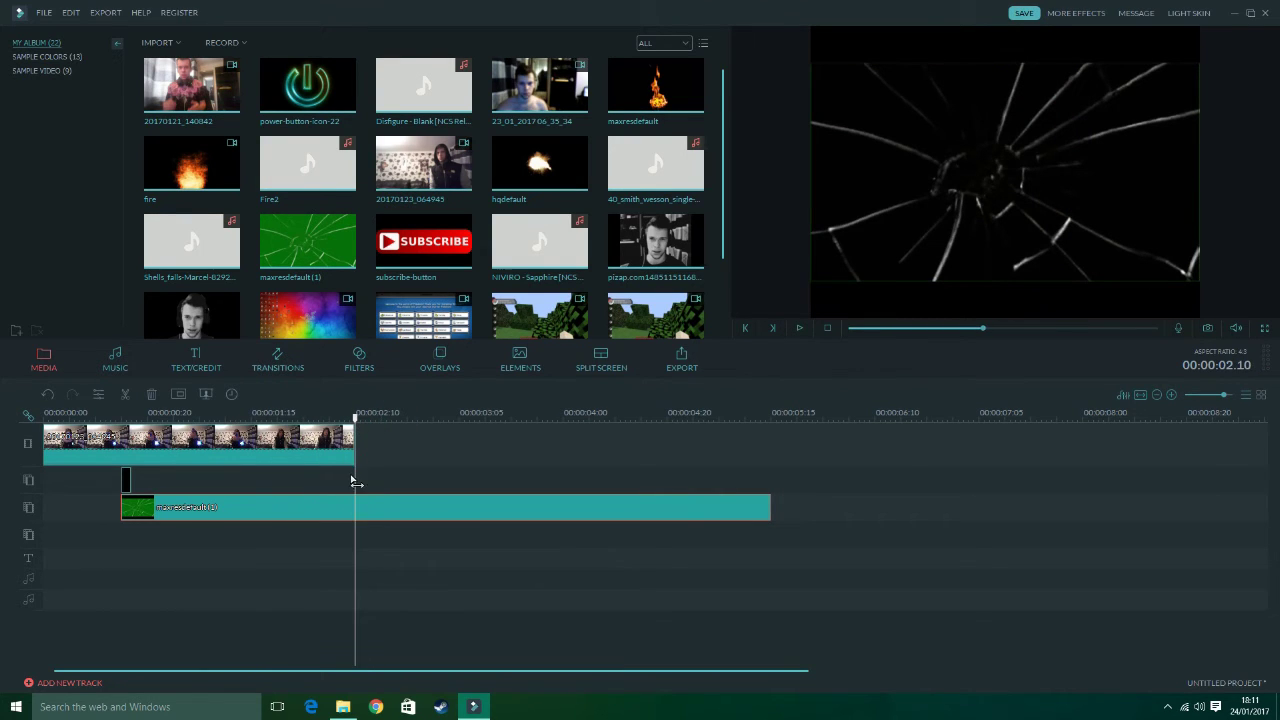
pyautogui.rightClick(356, 498)
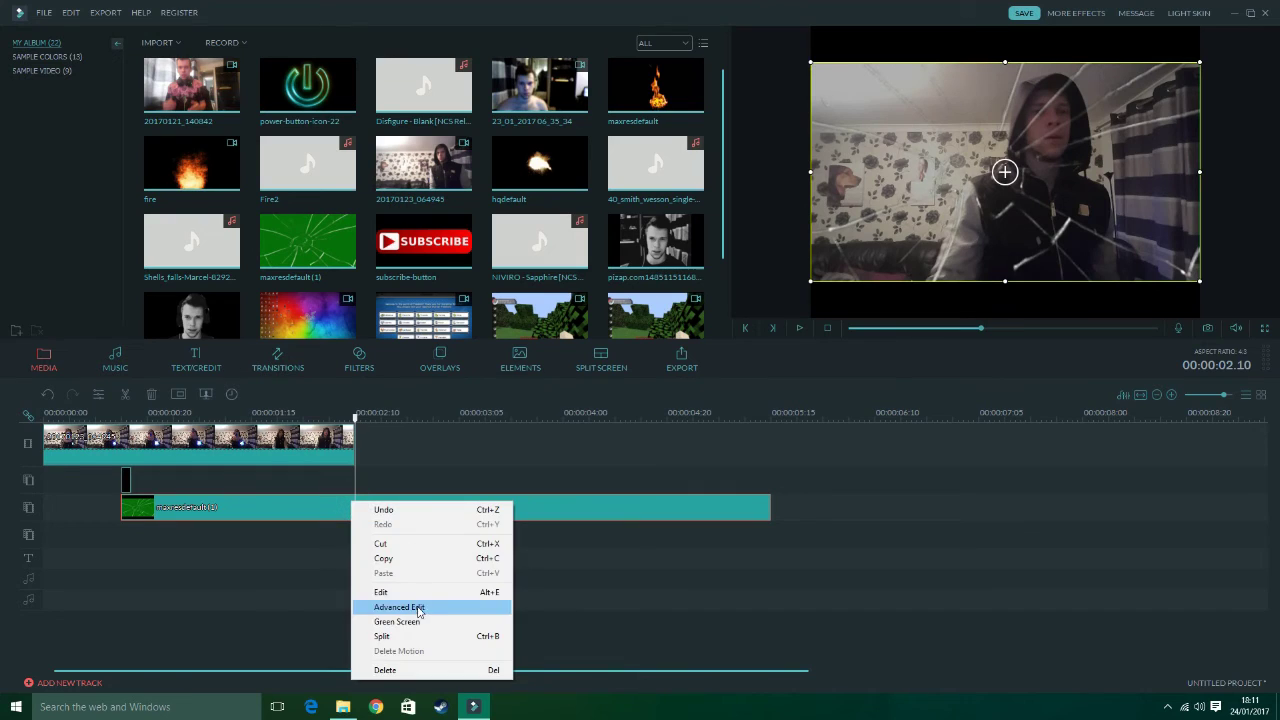
pyautogui.click(412, 638)
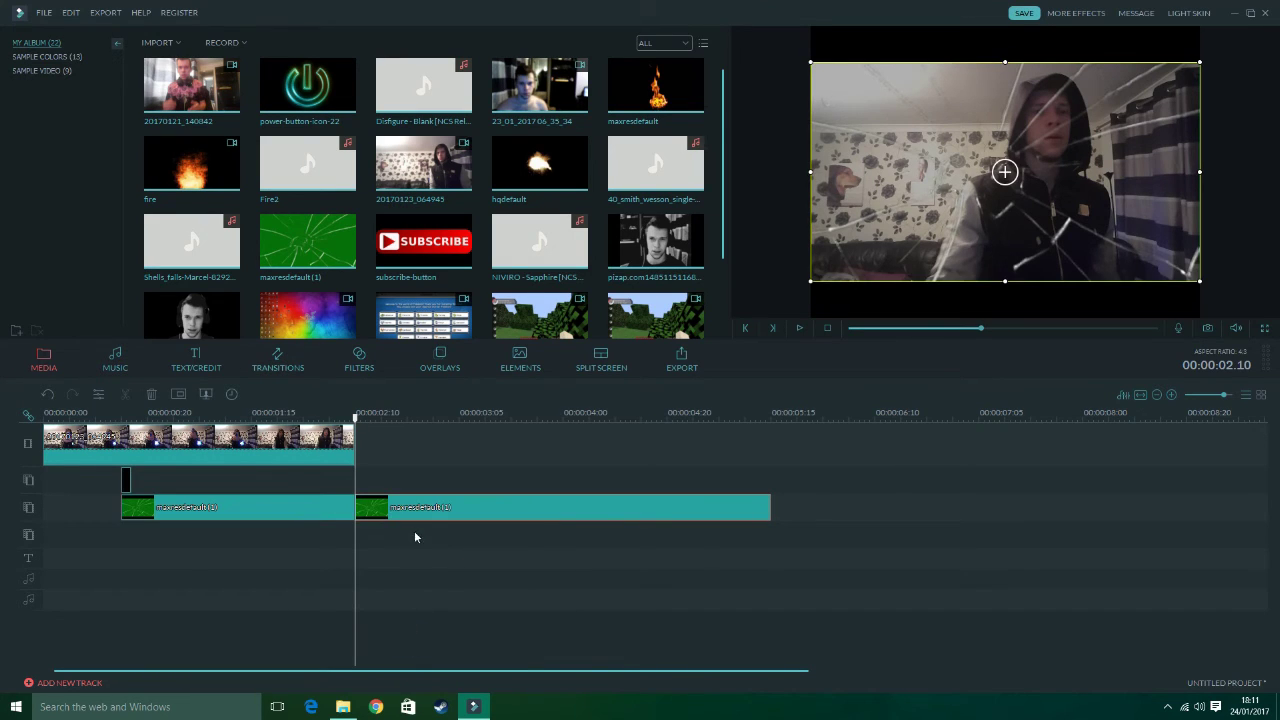
pyautogui.press('Delete')
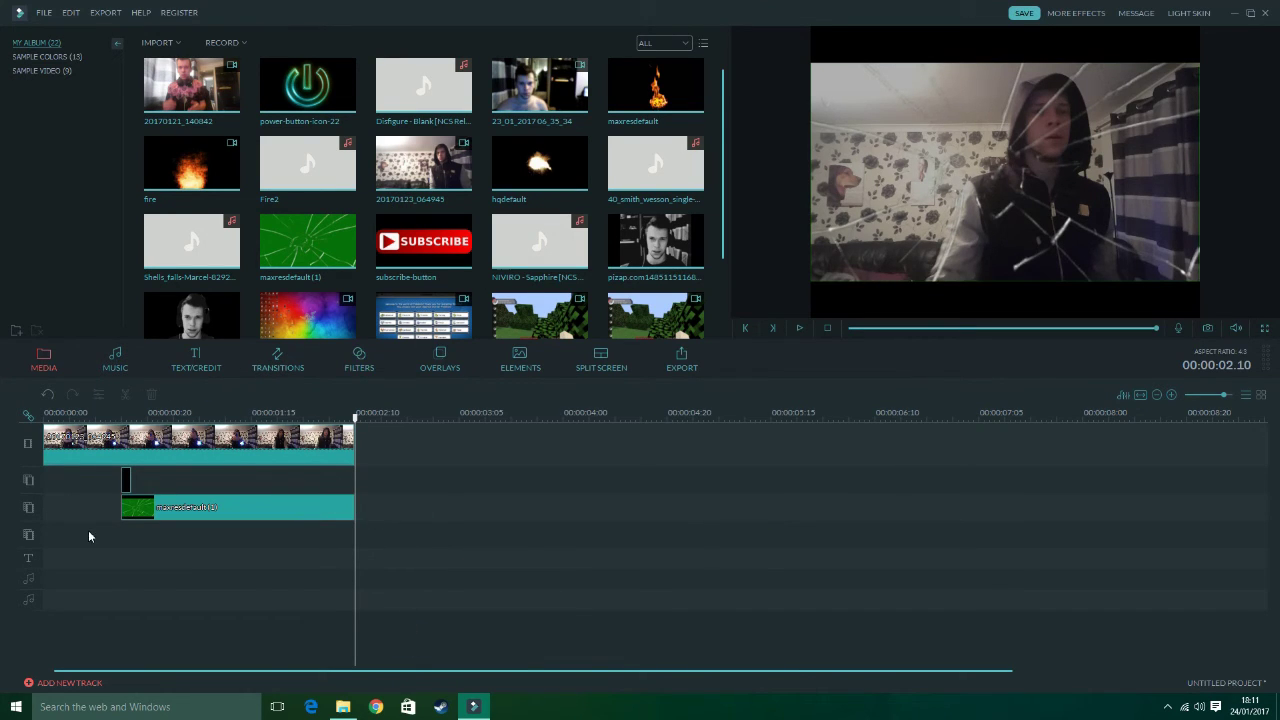
# Step: Place the 40_smith_wesson gunshot on the music track, shifted slightly after the clip starts
pyautogui.click(128, 480)
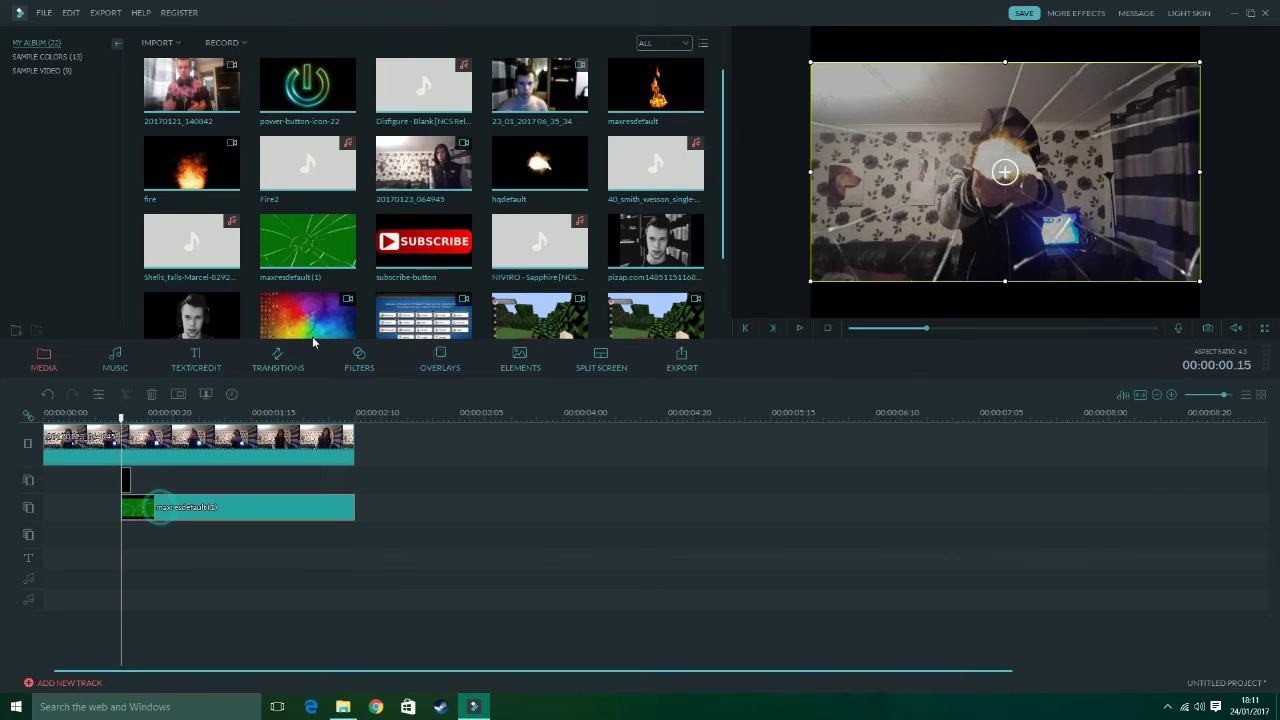
pyautogui.click(668, 176)
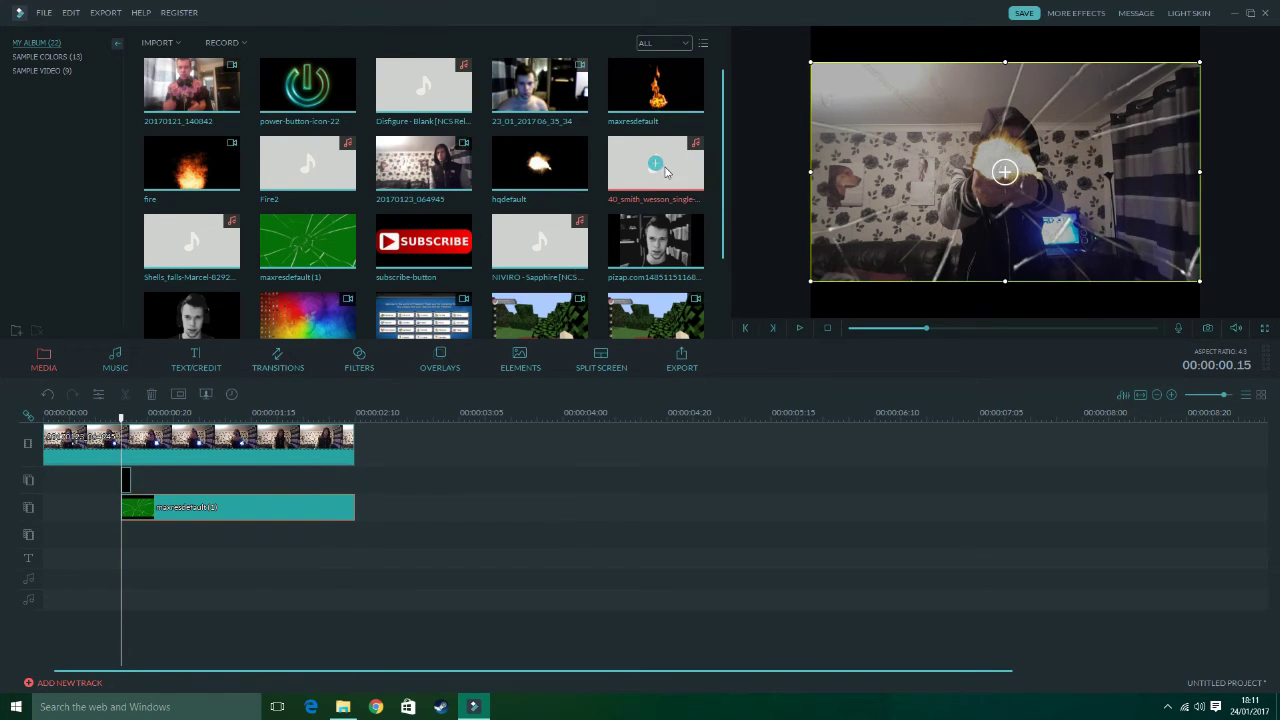
pyautogui.moveTo(668, 176)
pyautogui.mouseDown()
pyautogui.moveTo(133, 505)
pyautogui.moveTo(107, 493)
pyautogui.moveTo(122, 566)
pyautogui.mouseUp()
pyautogui.click(131, 577)
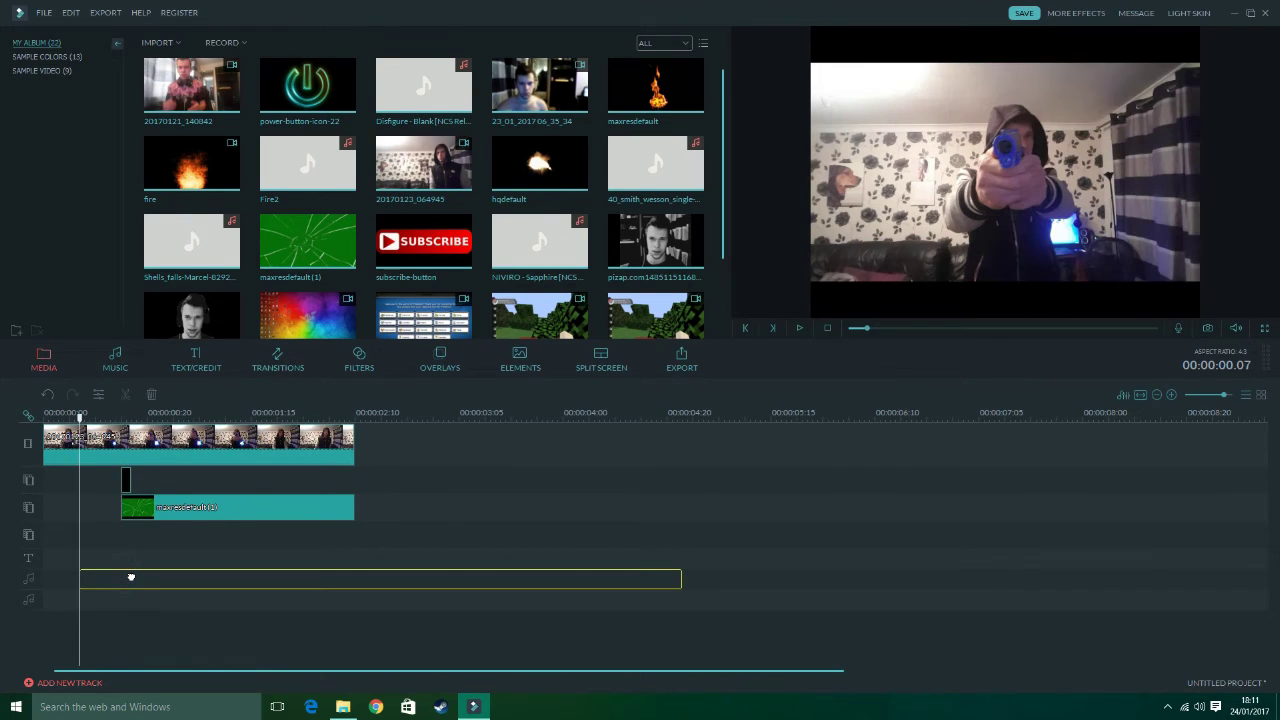
pyautogui.moveTo(133, 577); pyautogui.dragTo(78, 572)
pyautogui.press('space')
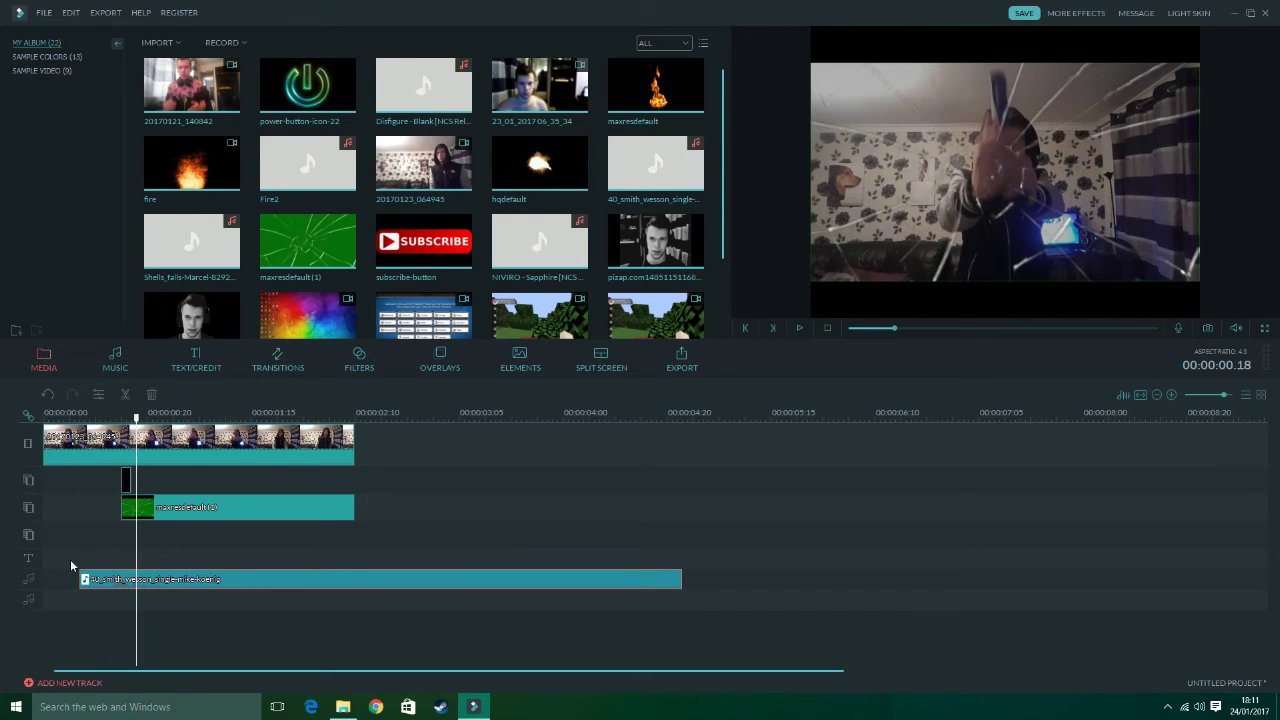
pyautogui.moveTo(113, 581); pyautogui.dragTo(118, 581)
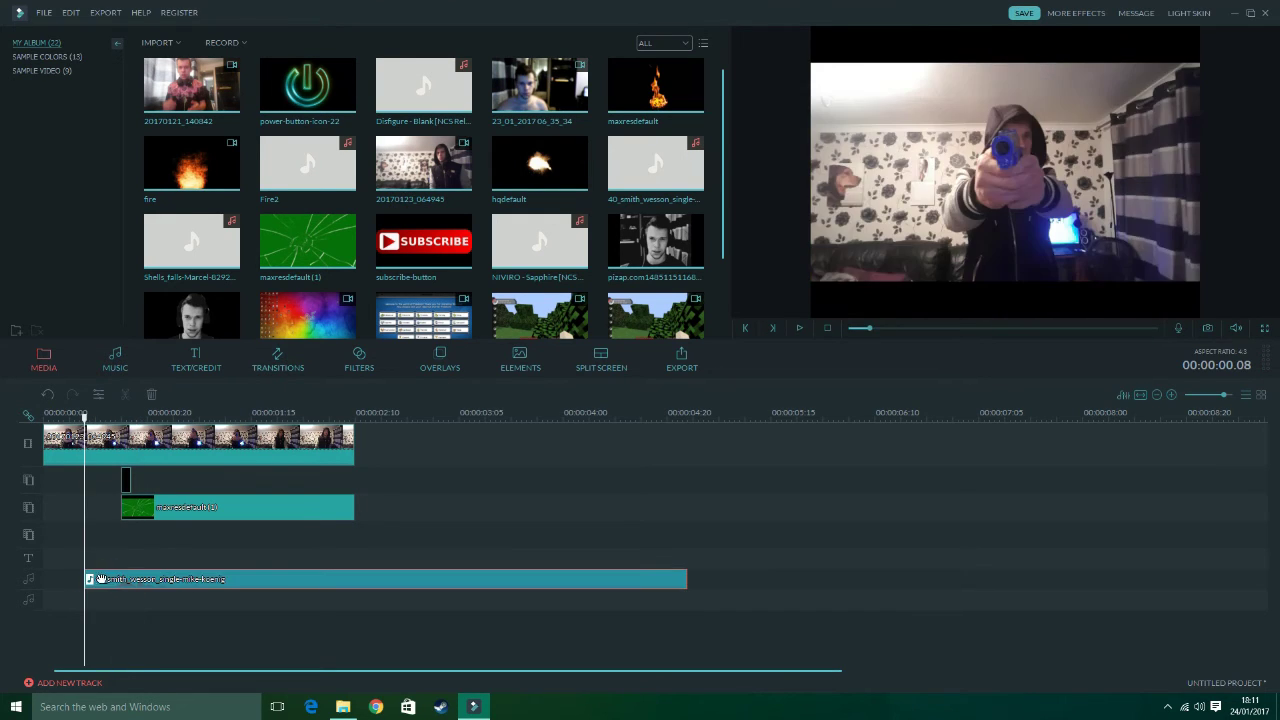
# Step: Lower the preview volume and play the edit back to check the gunshot sync
pyautogui.click(1237, 327)
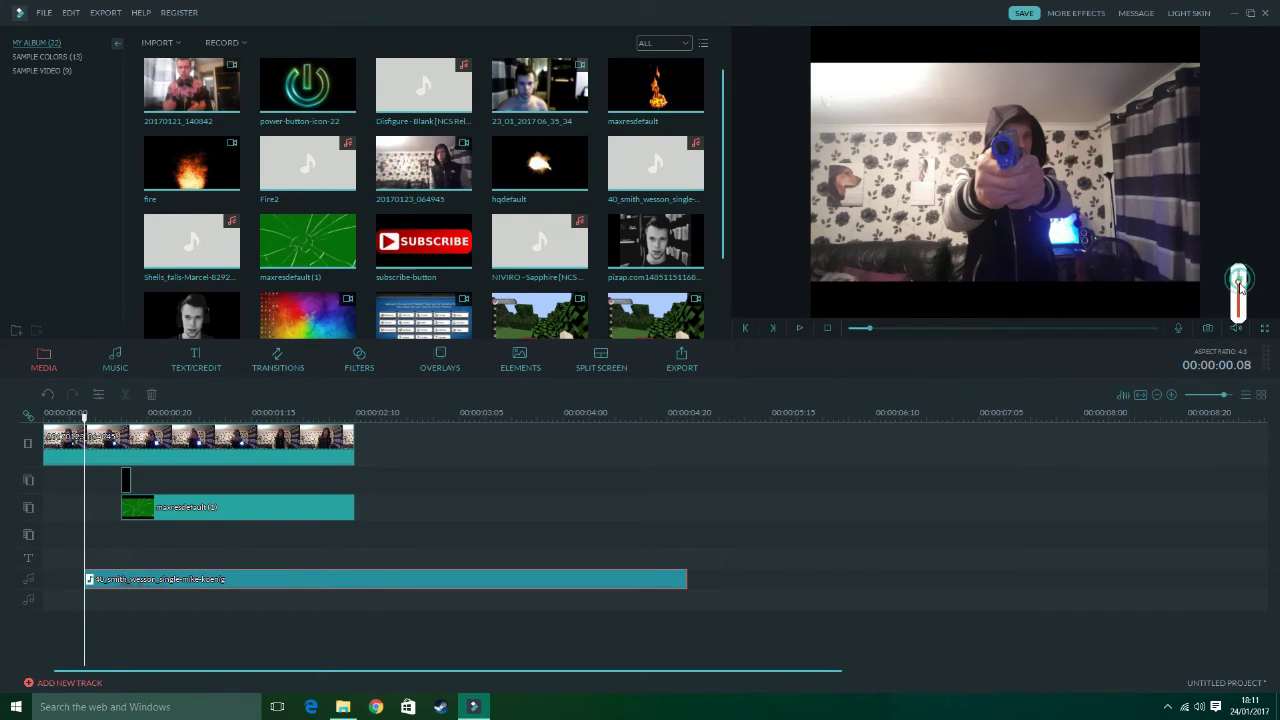
pyautogui.moveTo(1240, 281); pyautogui.dragTo(1240, 290)
pyautogui.press('space')
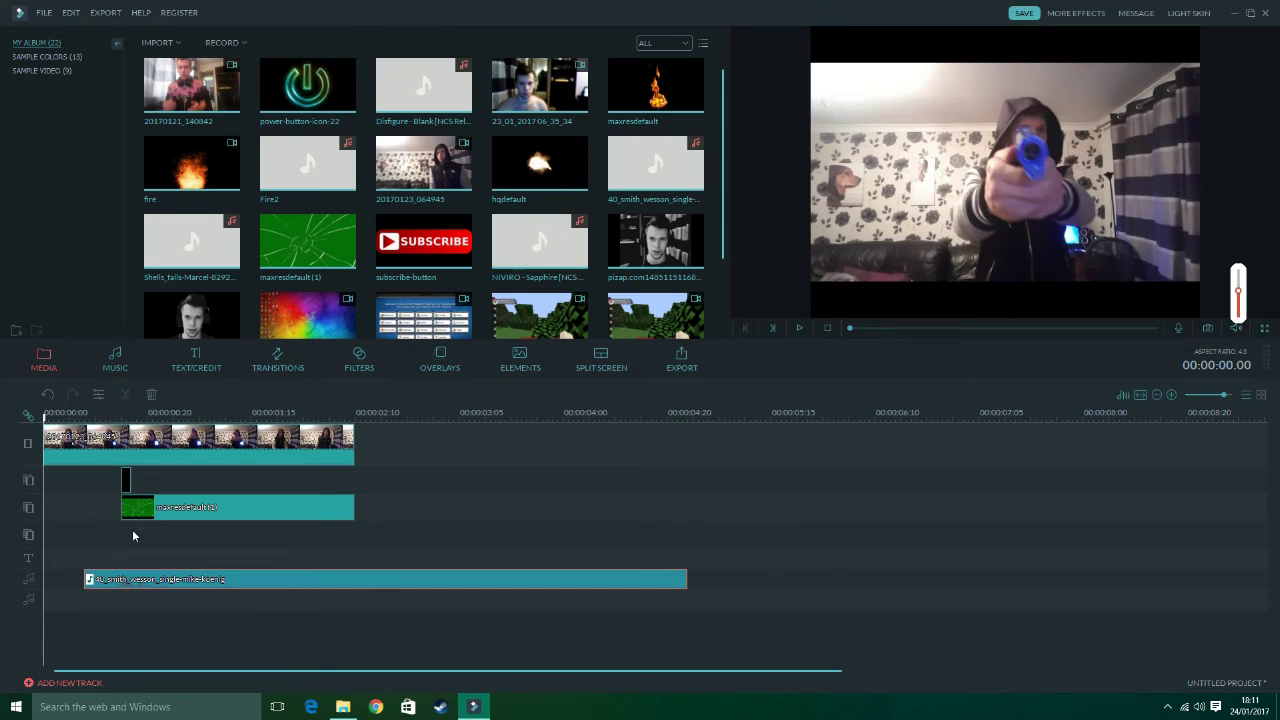
pyautogui.press('space')
pyautogui.press('space')
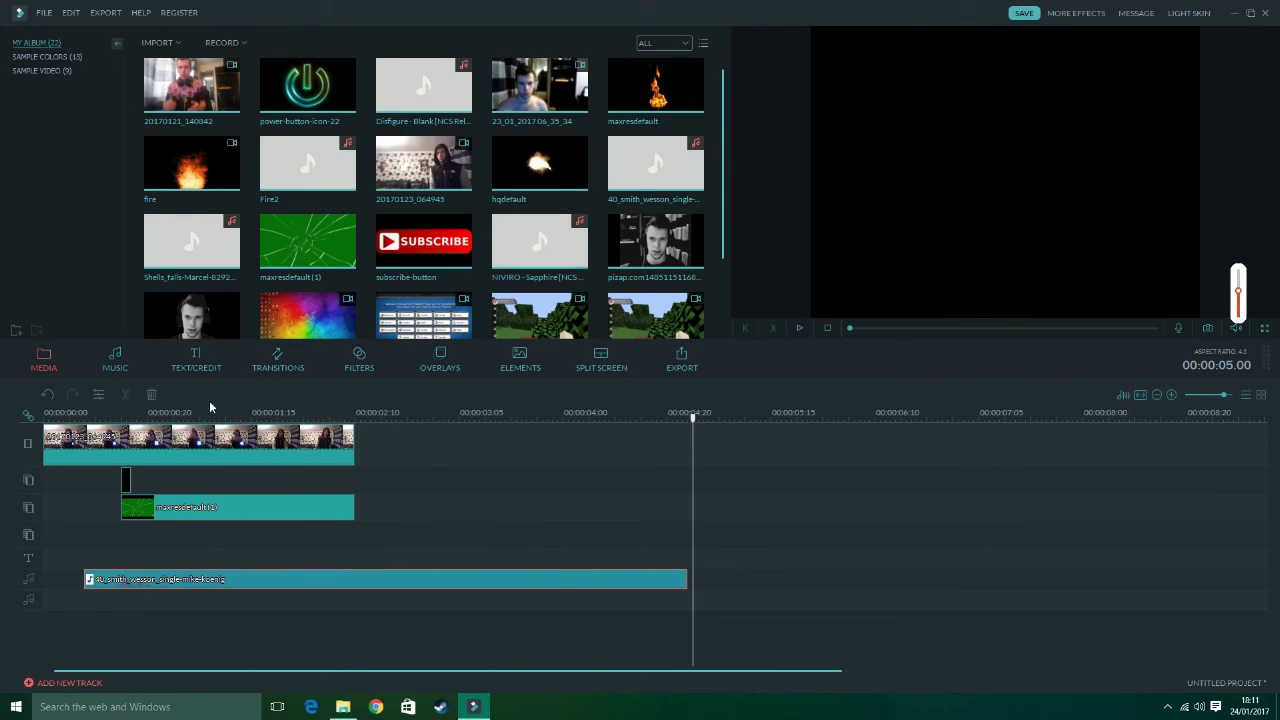
pyautogui.press('Home')
# Step: Split the gunshot audio at 00:00:02.10 and delete the part past the webcam clip
pyautogui.click(355, 412)
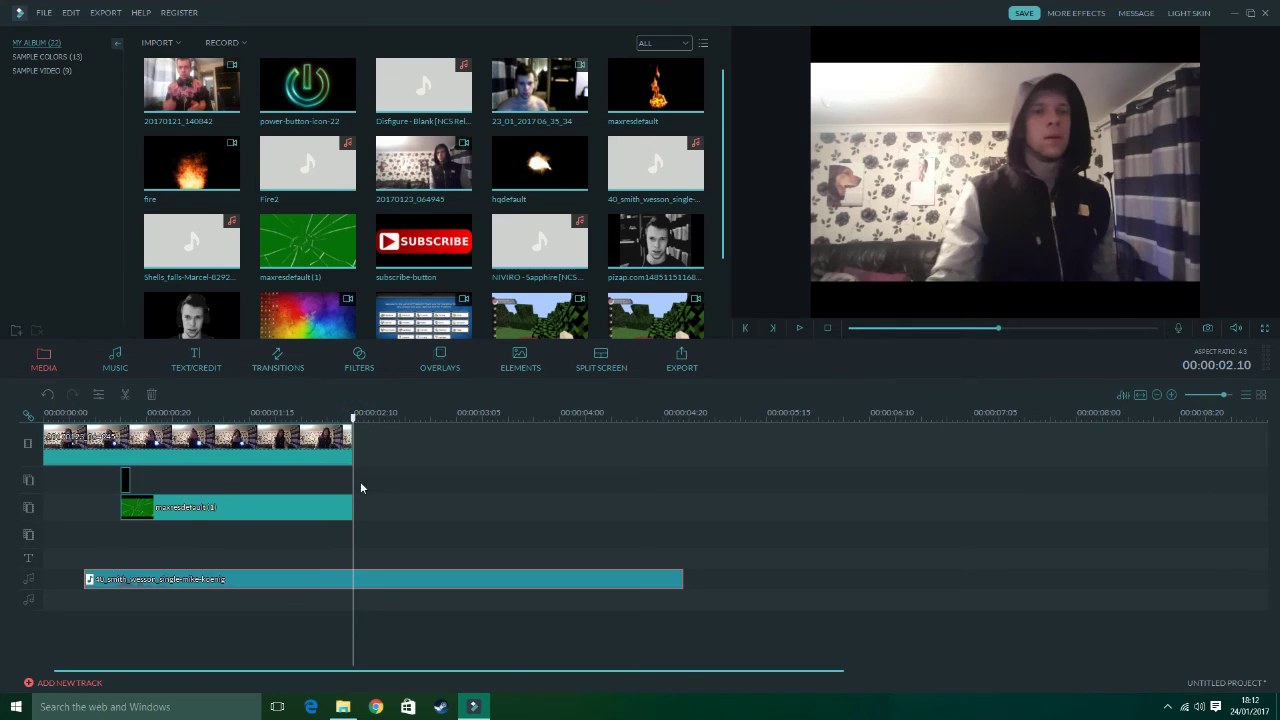
pyautogui.rightClick(355, 577)
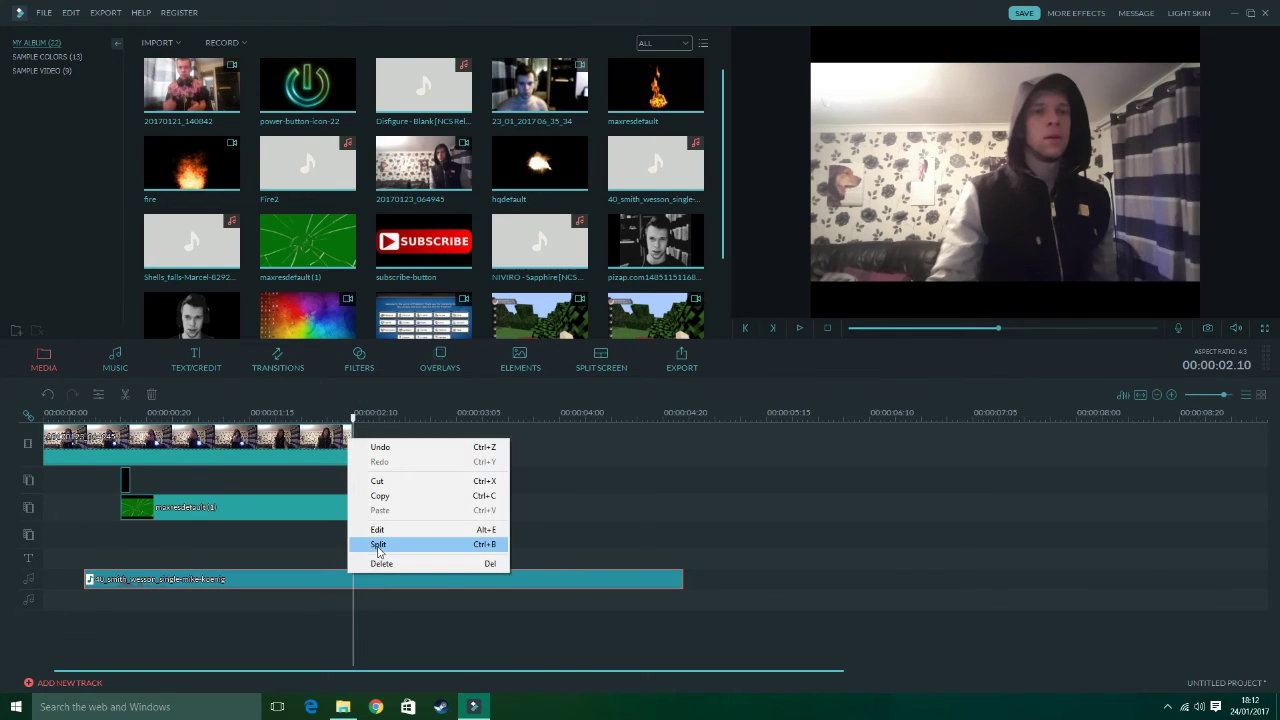
pyautogui.click(377, 545)
pyautogui.press('Delete')
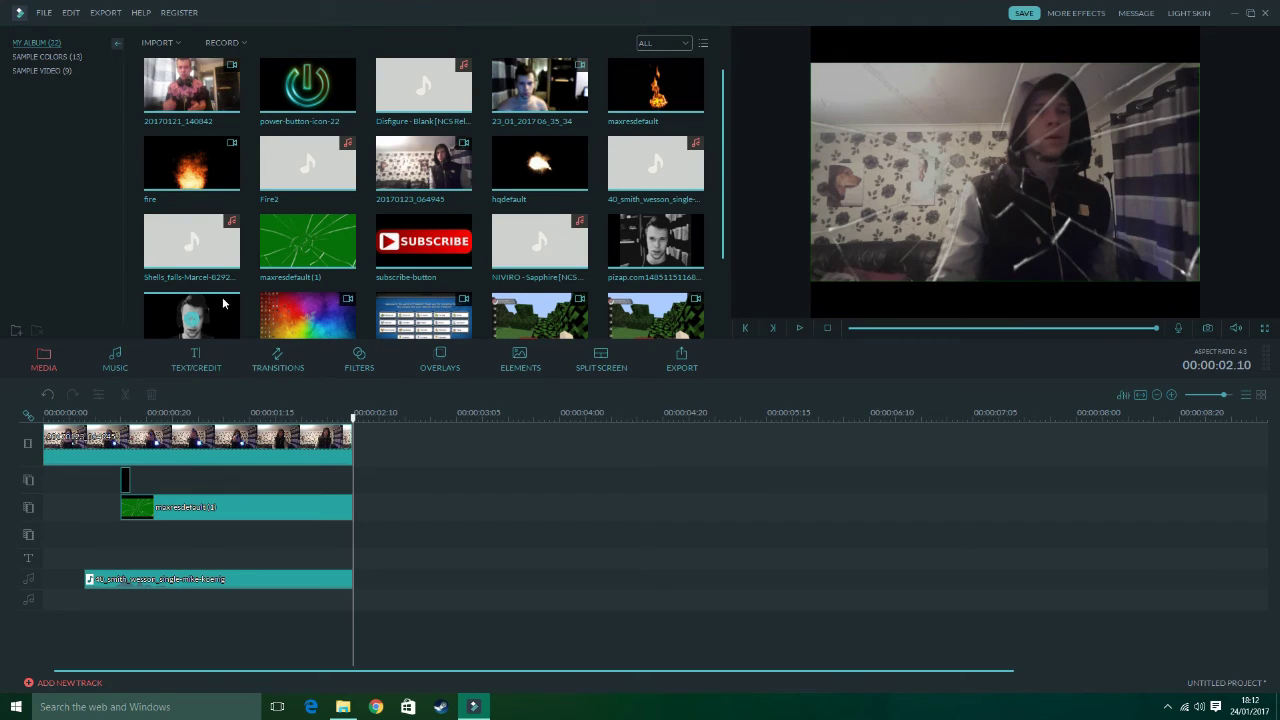
pyautogui.moveTo(307, 163)
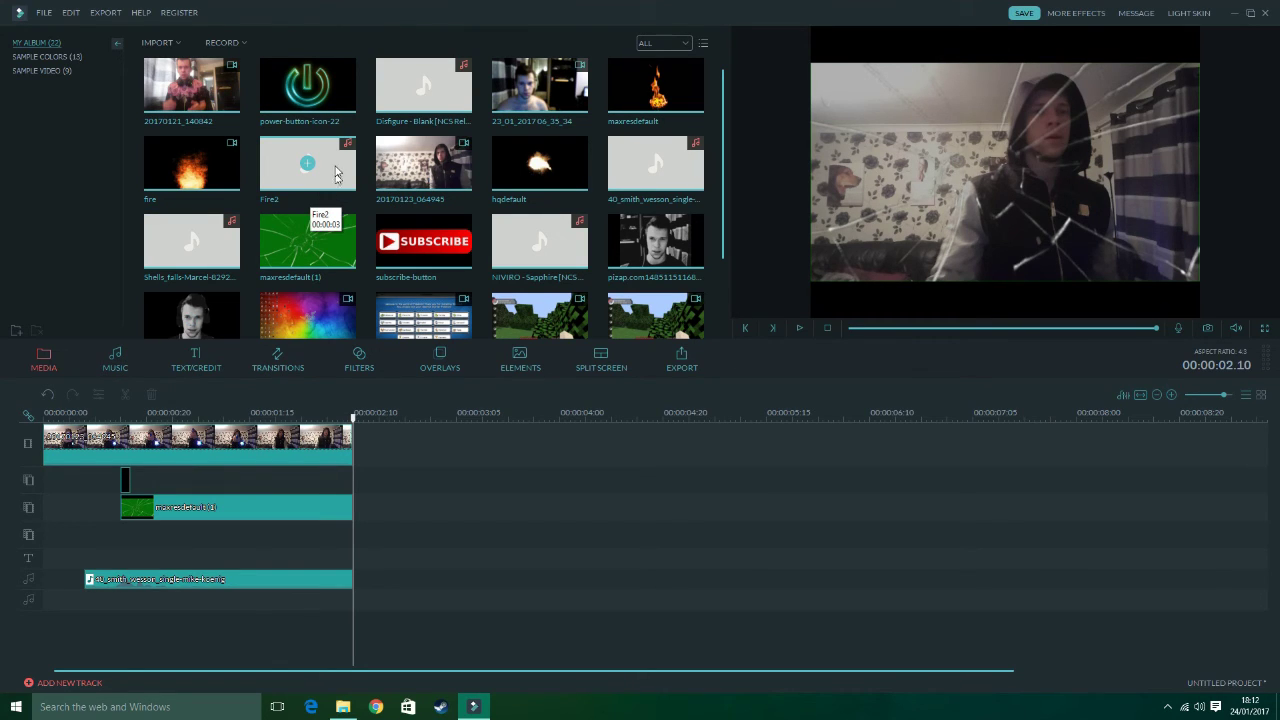
pyautogui.moveTo(333, 192); pyautogui.dragTo(60, 650)
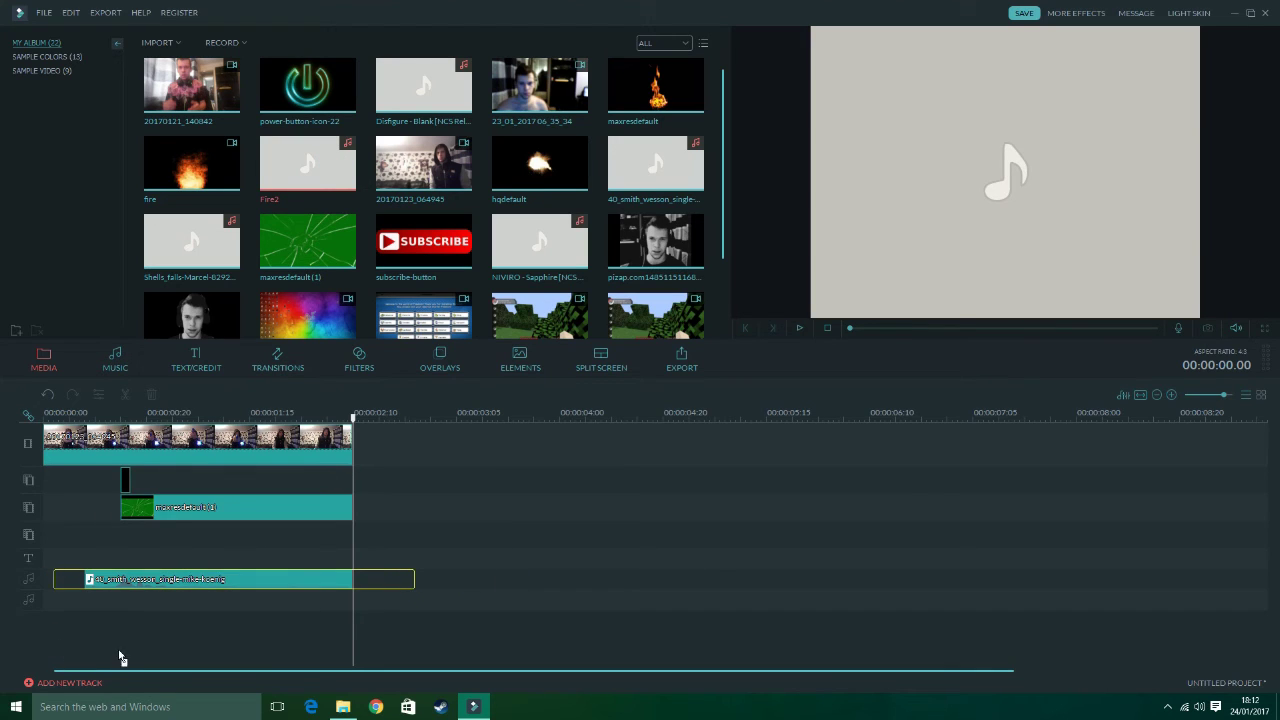
# Step: Put Fire2 at the start of the lower audio track and play it back
pyautogui.moveTo(60, 650)
pyautogui.mouseDown()
pyautogui.moveTo(60, 583)
pyautogui.moveTo(54, 613)
pyautogui.moveTo(48, 599)
pyautogui.mouseUp()
pyautogui.press('space')
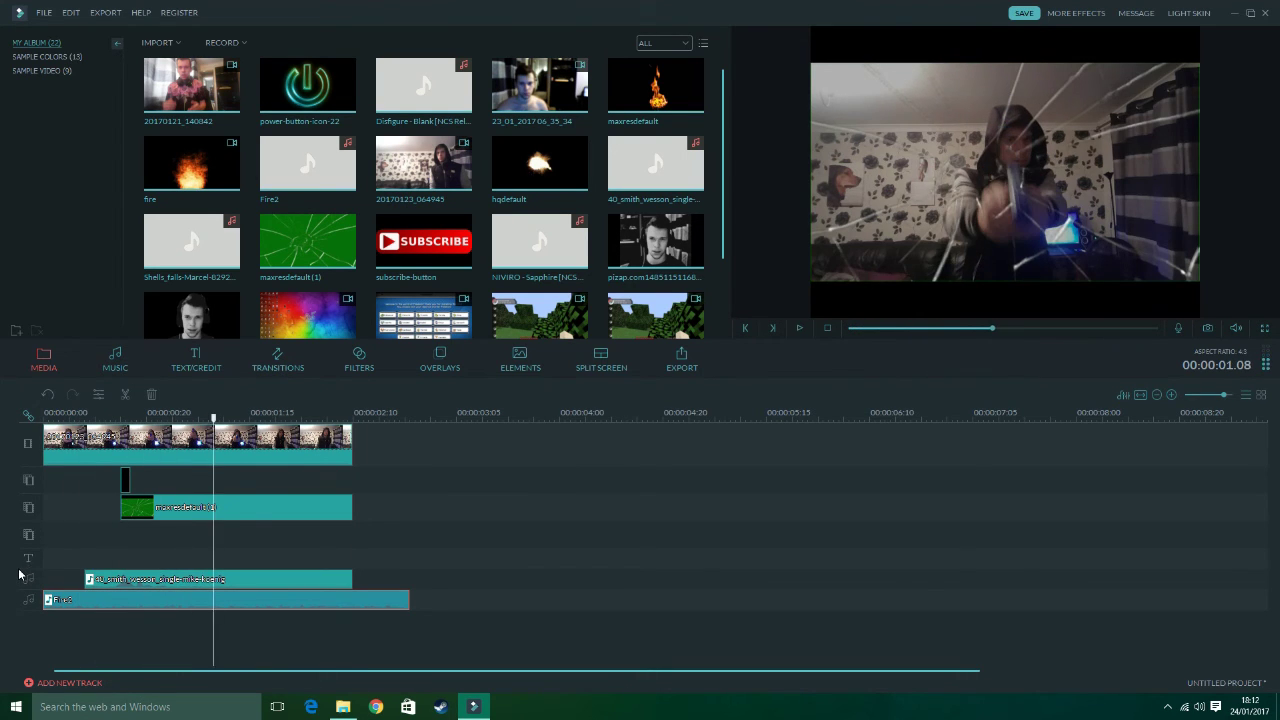
pyautogui.press('space')
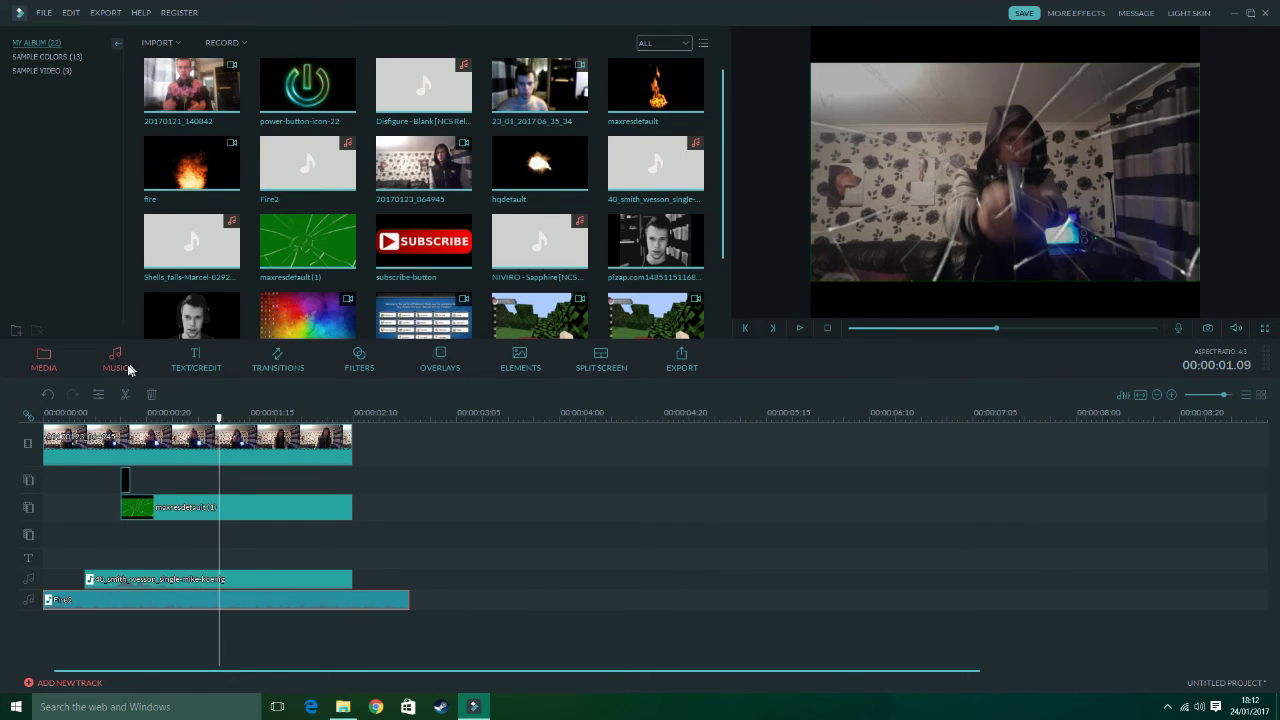
# Step: Try the Fire 1 filter over the webcam clip and preview it
pyautogui.click(358, 362)
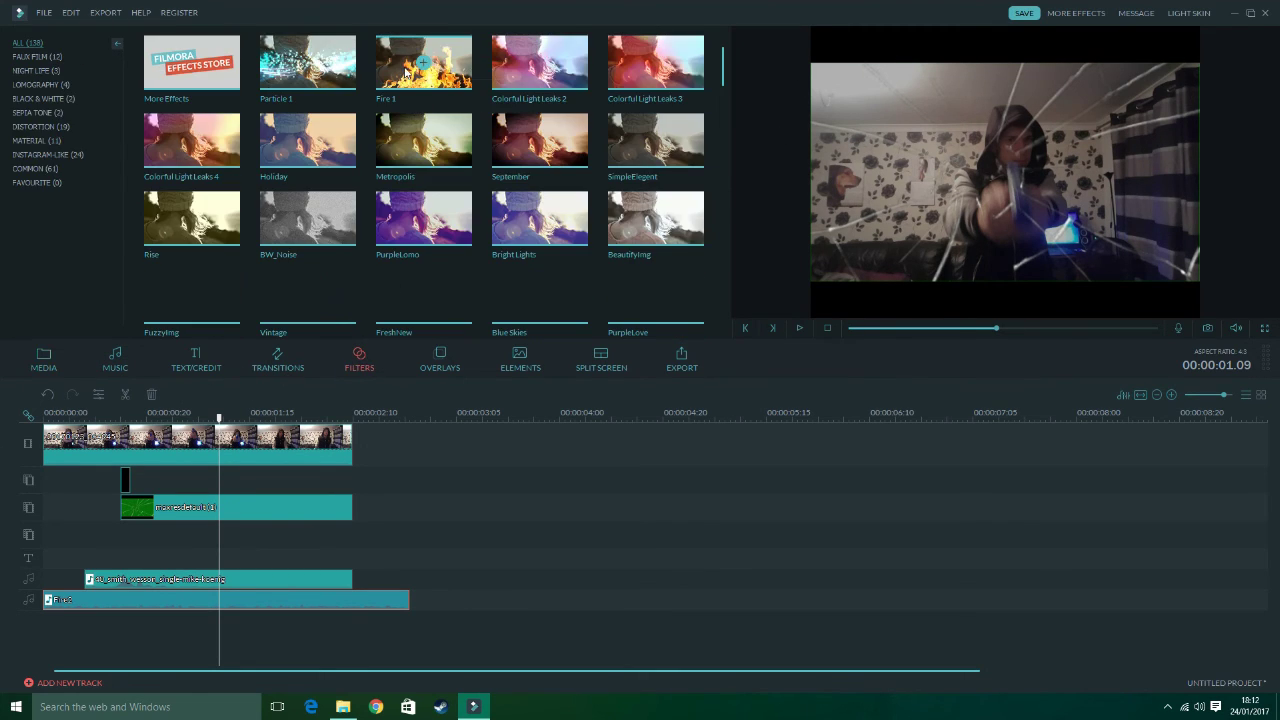
pyautogui.moveTo(395, 62); pyautogui.dragTo(45, 485)
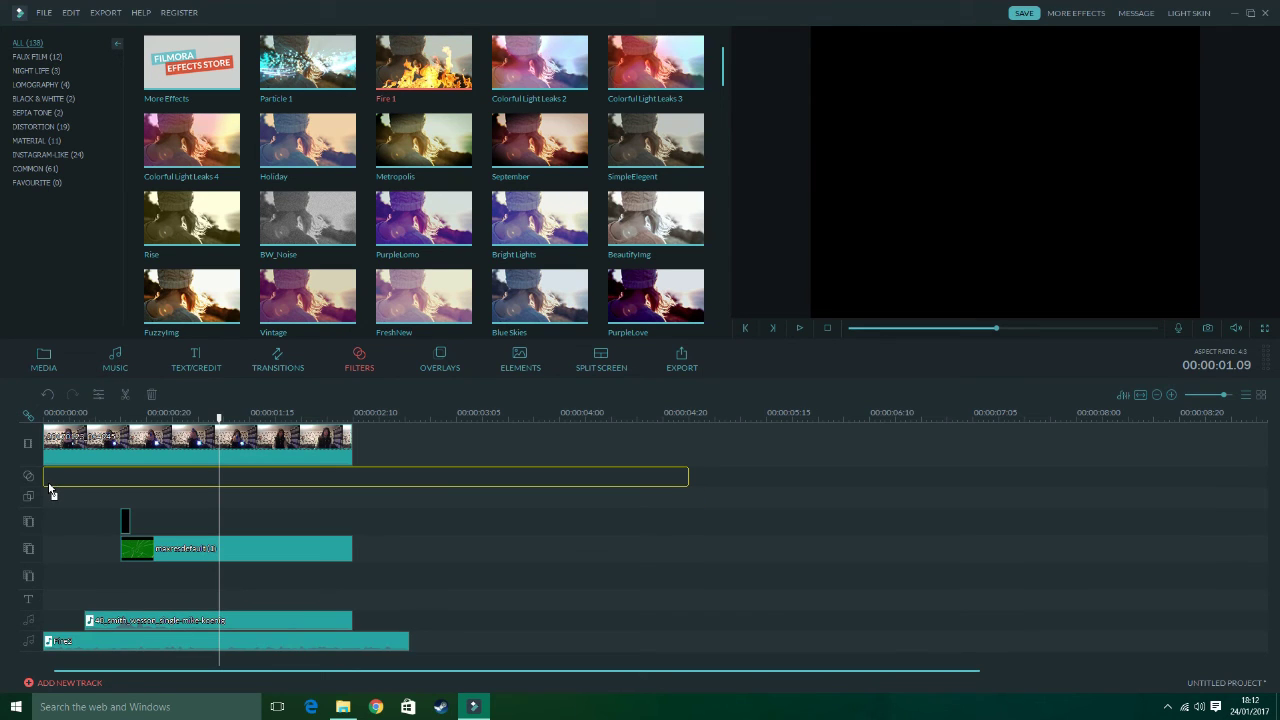
pyautogui.moveTo(39, 471); pyautogui.dragTo(40, 472)
pyautogui.click(44, 416)
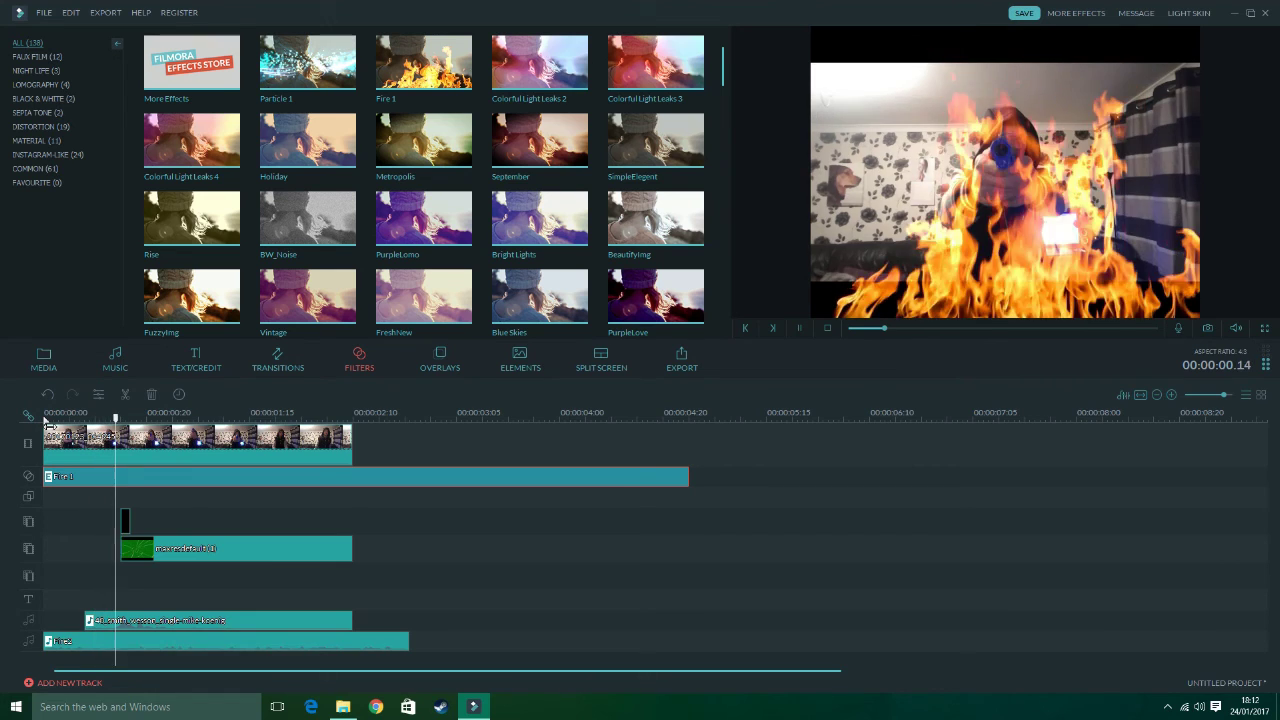
pyautogui.press('space')
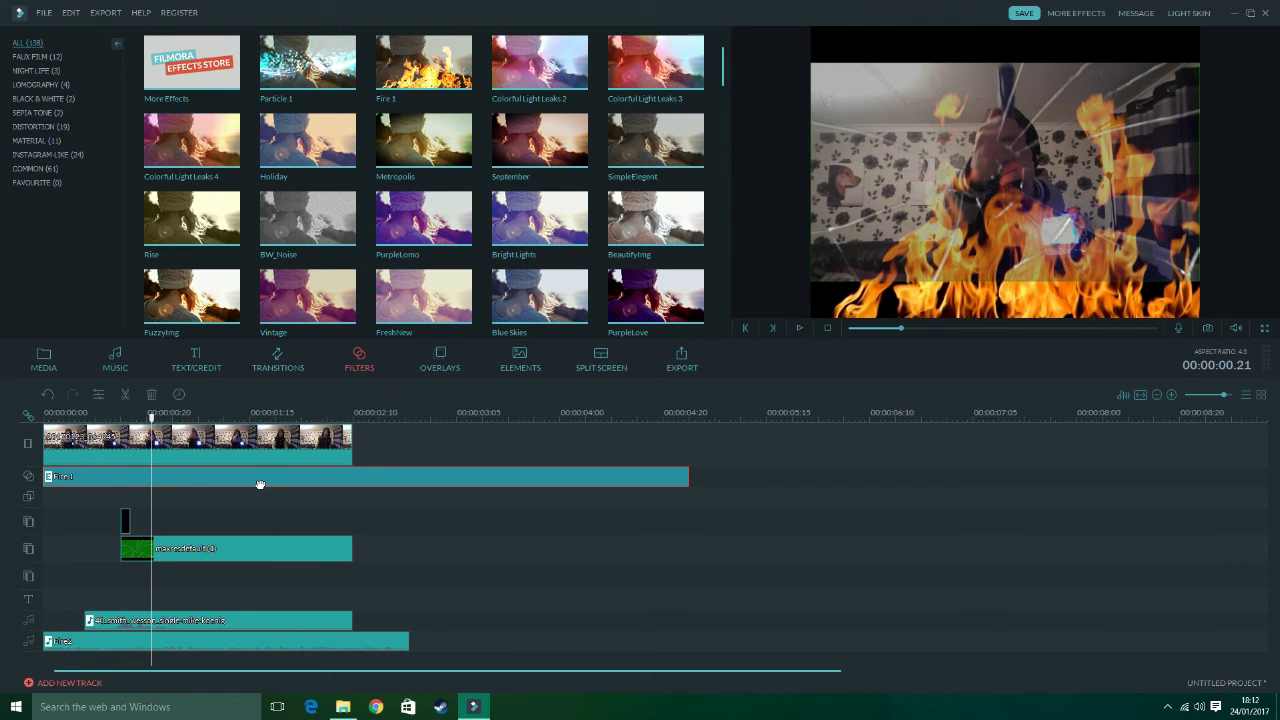
# Step: Delete the Fire 1 filter and the Fire2 sound, then return to the Media library
pyautogui.press('Delete')
pyautogui.click(179, 602)
pyautogui.press('Delete')
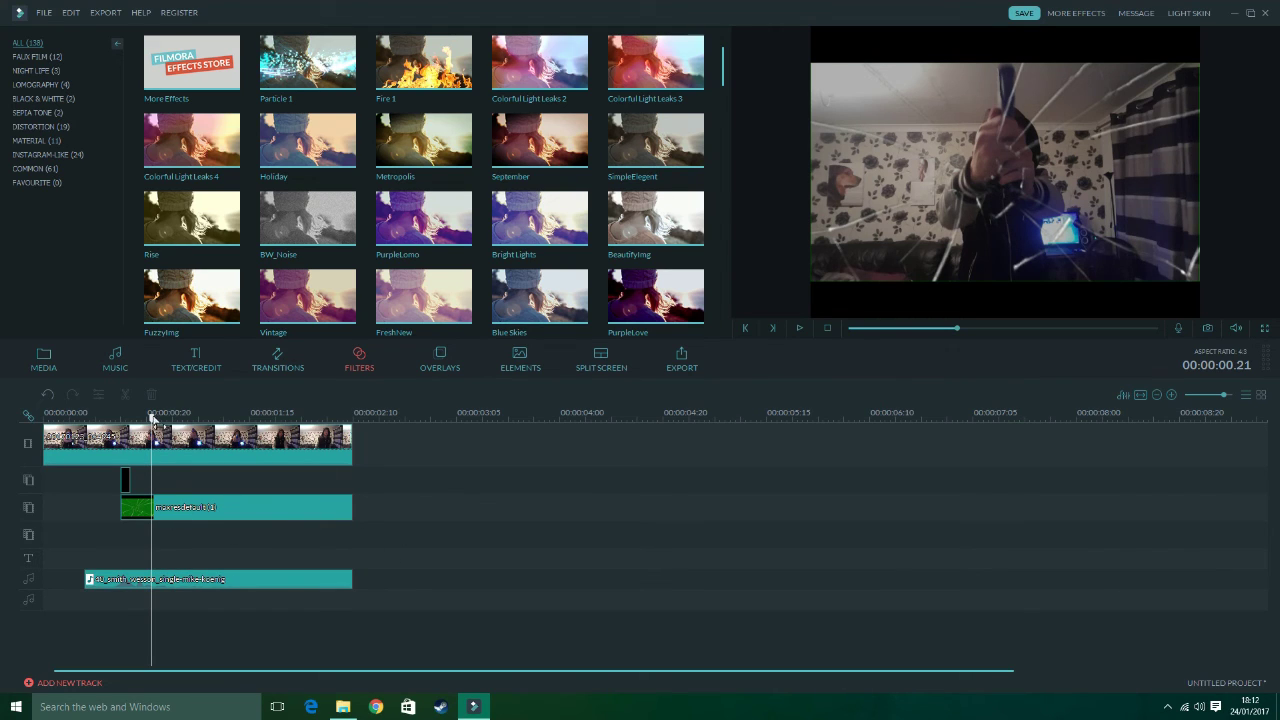
pyautogui.moveTo(152, 417); pyautogui.dragTo(86, 436)
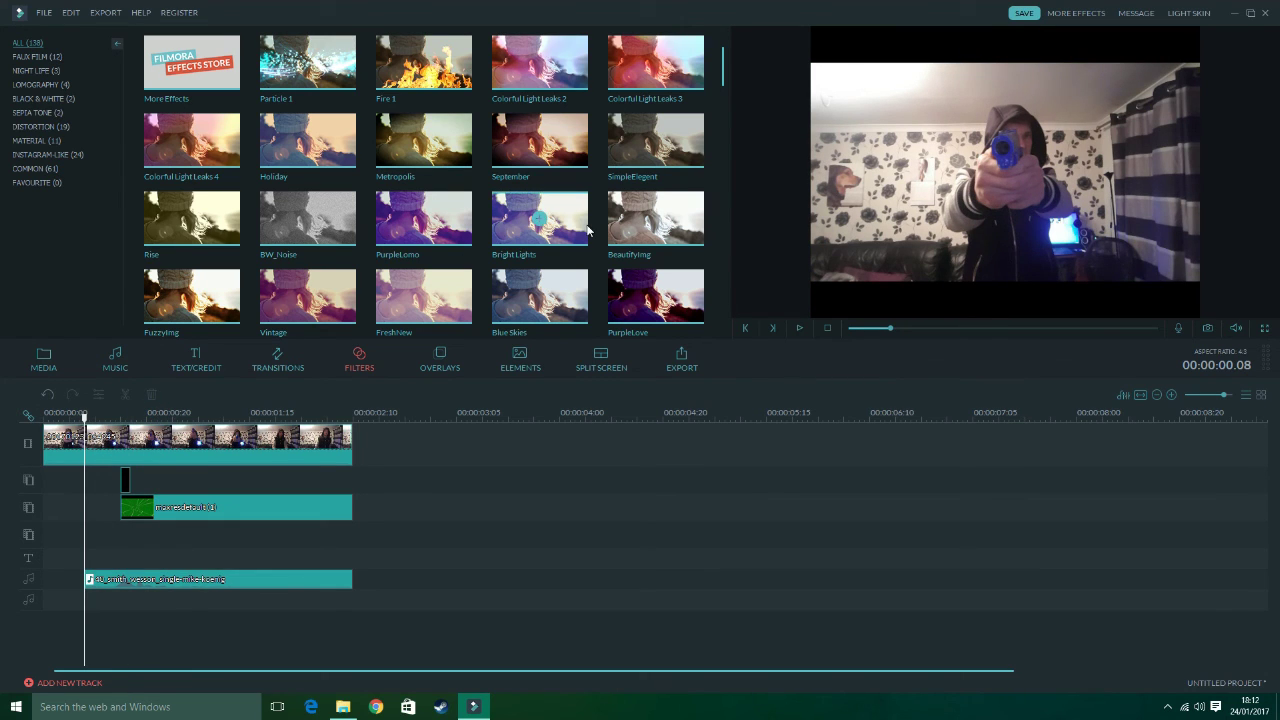
pyautogui.click(50, 372)
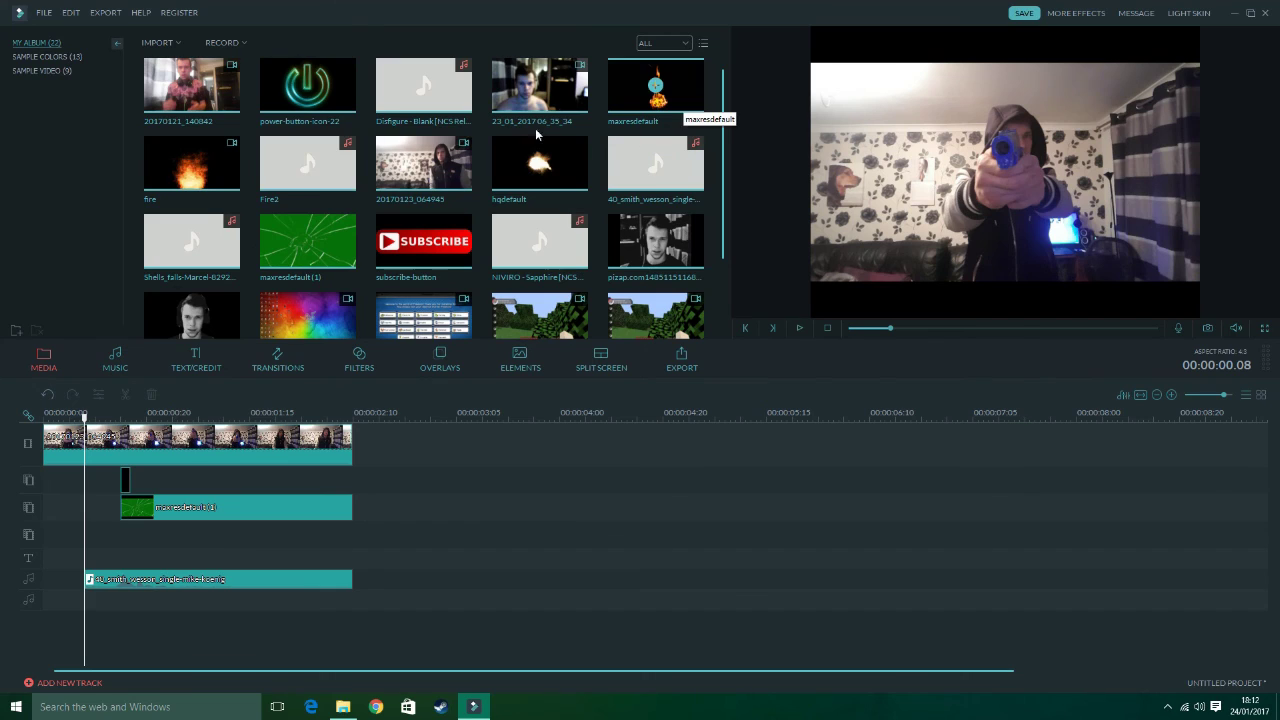